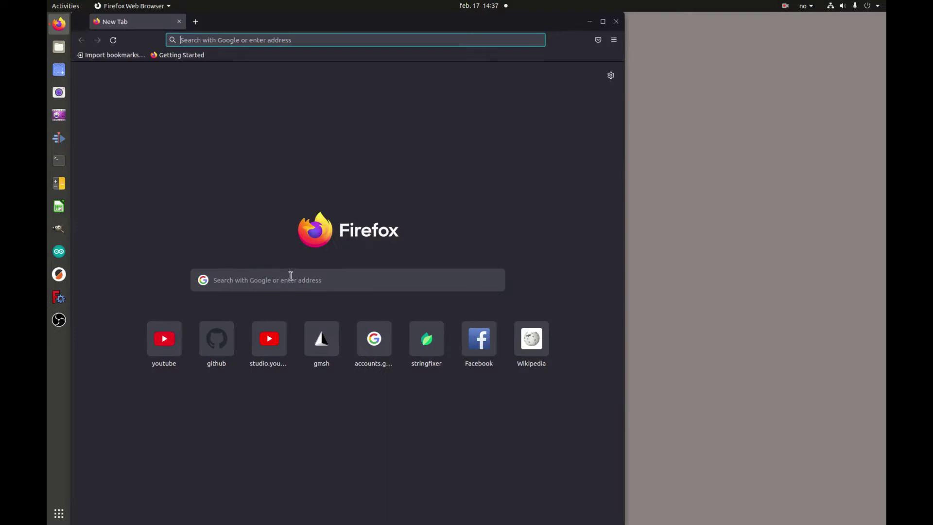
# Search Google for 'gmsh' and open the official gmsh.info homepage from the results
pyautogui.click(290, 278)
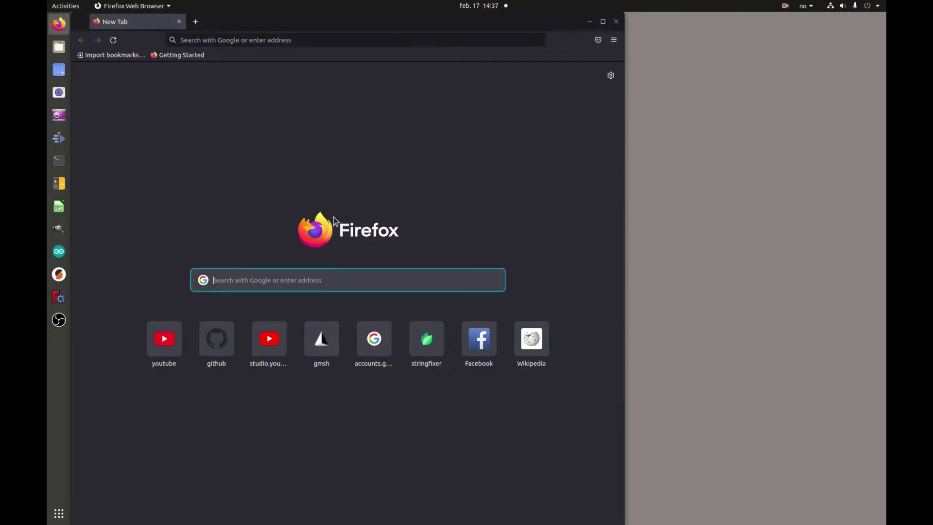
pyautogui.write('gmsh')
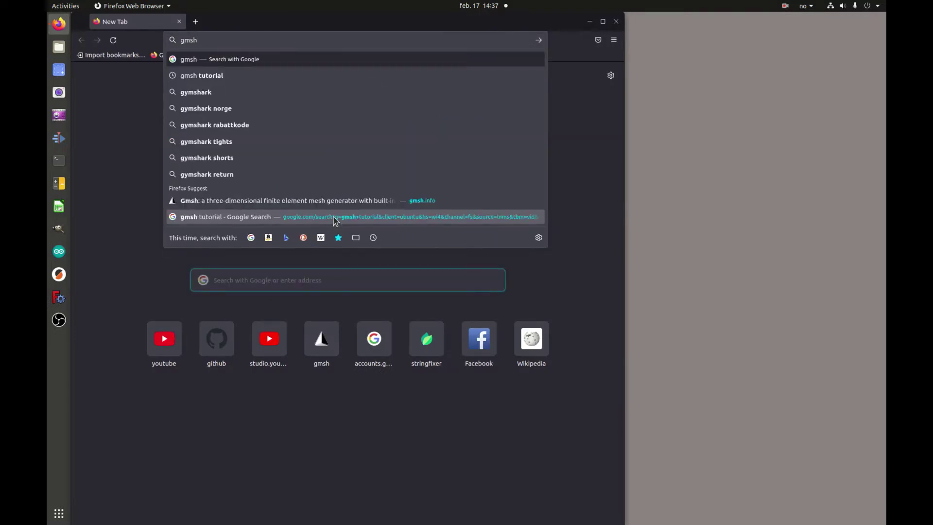
pyautogui.press('Return')
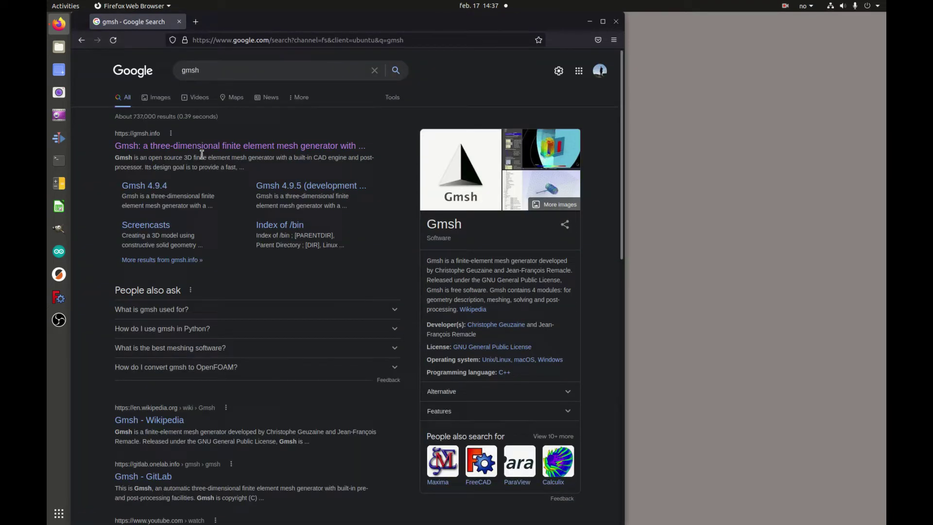
pyautogui.doubleClick(195, 72)
pyautogui.write('gmsh')
pyautogui.click(158, 149)
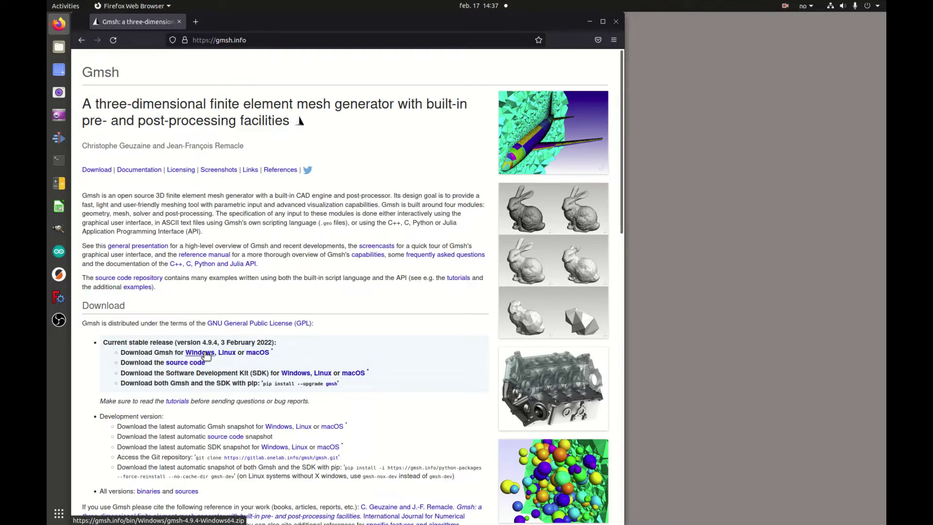
# Follow the Windows download link in the gmsh.info Download section
pyautogui.click(204, 353)
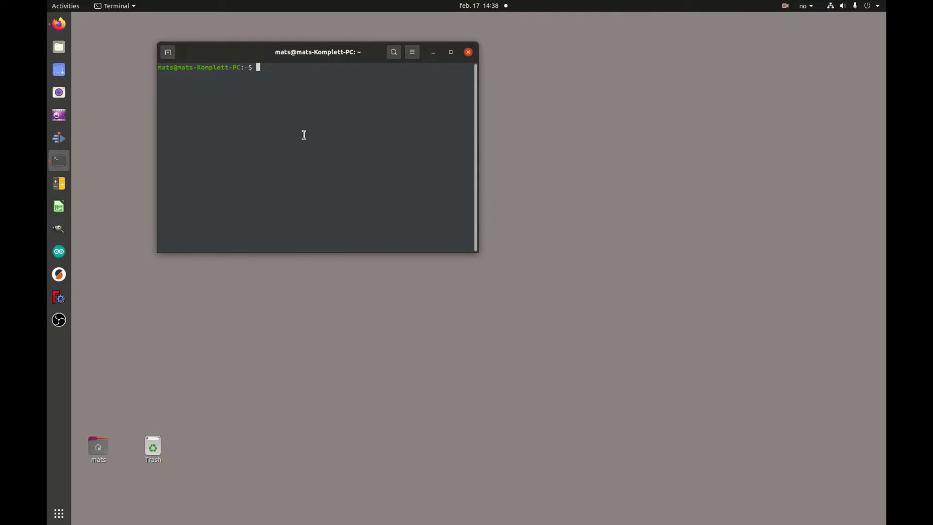
# Drop the 'sudo apt install gmsh' command and launch Gmsh by running gmsh instead
pyautogui.write('sudo ')
pyautogui.write('apt install')
pyautogui.write(' gmsh')
pyautogui.press('BackSpace')
pyautogui.press('BackSpace')
pyautogui.press('BackSpace')
pyautogui.press('BackSpace')
pyautogui.press('BackSpace')
pyautogui.press('BackSpace')
pyautogui.press('BackSpace')
pyautogui.press('BackSpace')
pyautogui.press('BackSpace')
pyautogui.press('BackSpace')
pyautogui.press('BackSpace')
pyautogui.press('BackSpace')
pyautogui.press('BackSpace')
pyautogui.press('BackSpace')
pyautogui.press('BackSpace')
pyautogui.press('BackSpace')
pyautogui.press('BackSpace')
pyautogui.press('BackSpace')
pyautogui.press('BackSpace')
pyautogui.press('BackSpace')
pyautogui.write('gmsh')
pyautogui.press('Return')
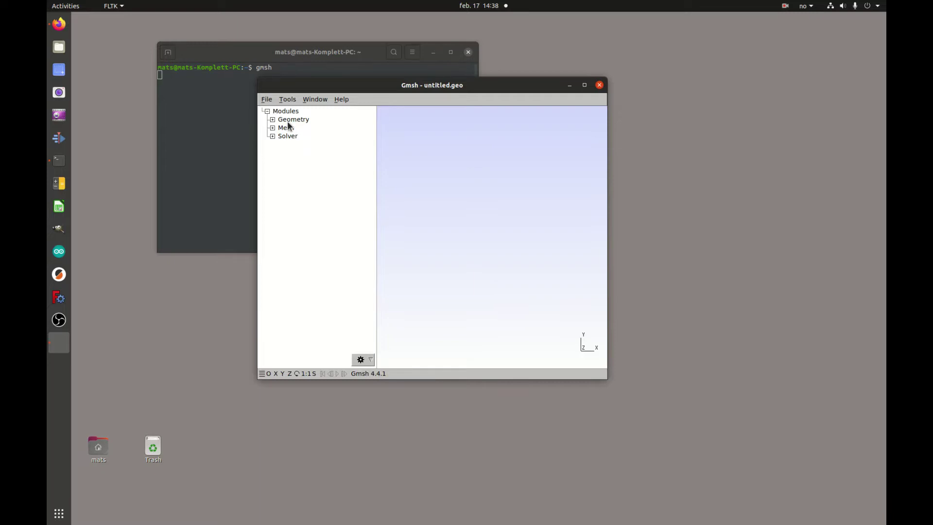
# Open Geometry > Elementary entities > Add > Point and add the first point at (0, 0, 0)
pyautogui.click(272, 119)
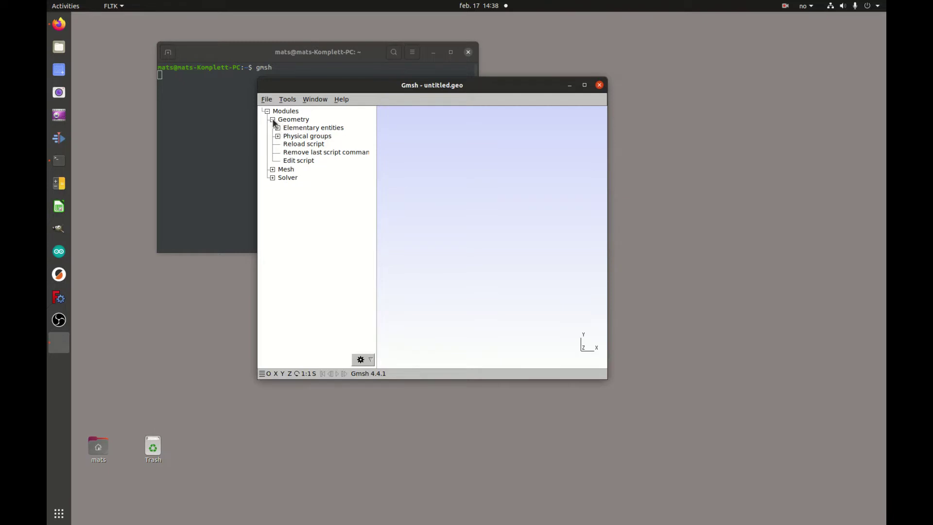
pyautogui.click(277, 127)
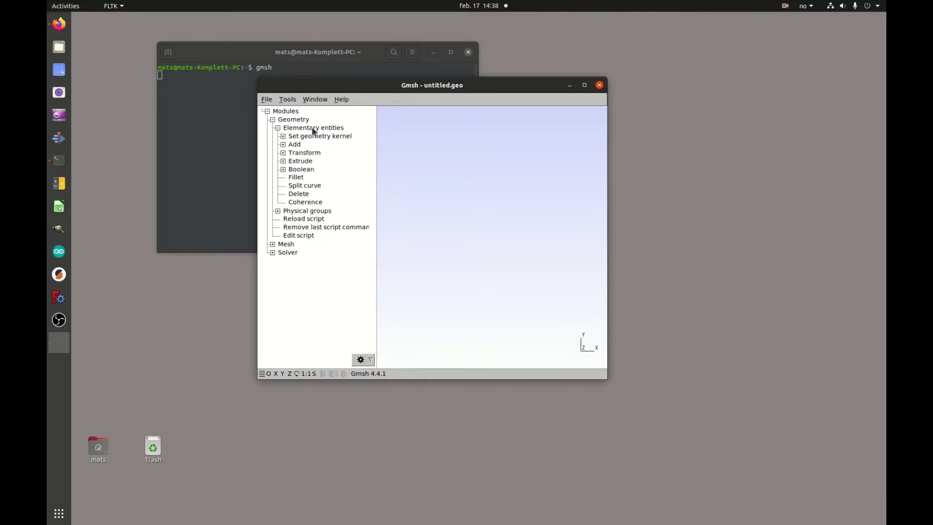
pyautogui.click(284, 145)
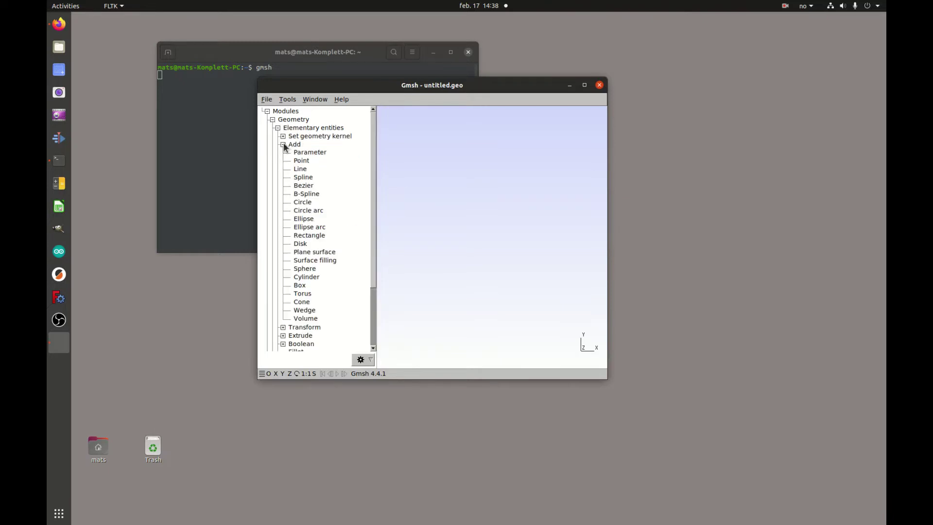
pyautogui.click(302, 161)
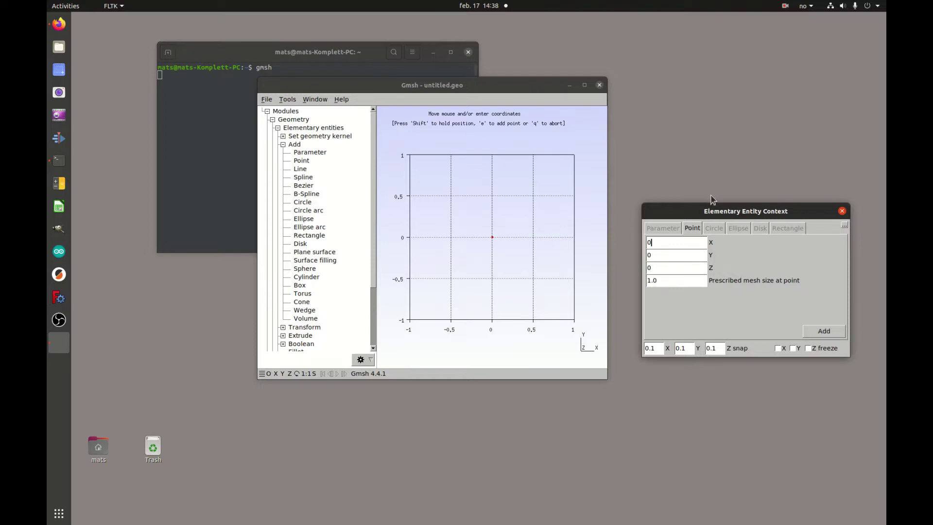
pyautogui.moveTo(716, 215); pyautogui.dragTo(708, 219)
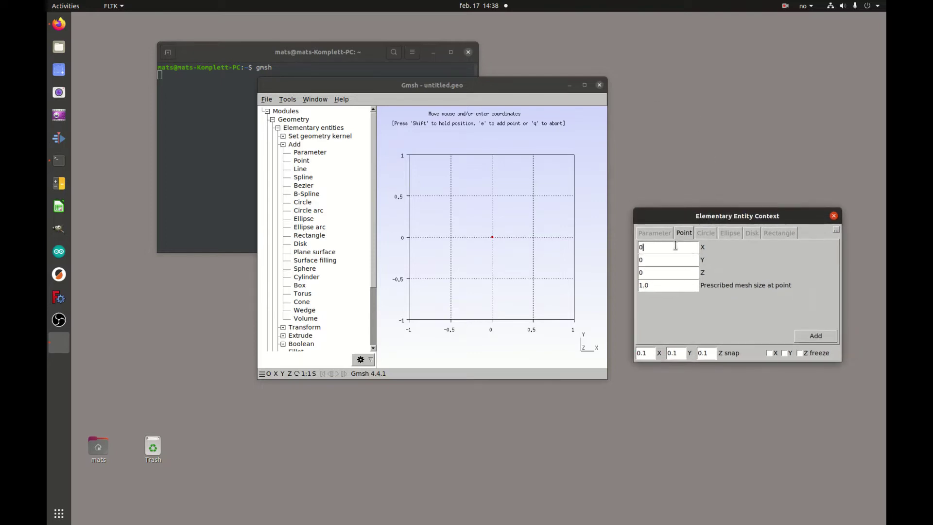
pyautogui.click(660, 260)
pyautogui.click(820, 338)
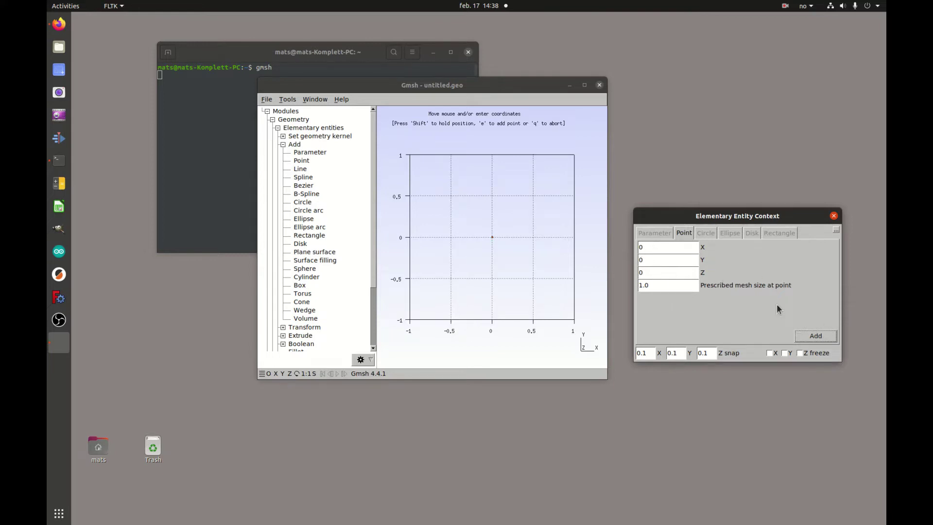
# Start entering the next point's coordinates, typing 1.2 for X and -0.3 for Y
pyautogui.write('1.2')
pyautogui.press('Tab')
pyautogui.write('-0.3')
pyautogui.moveTo(697, 215)
pyautogui.mouseDown()
pyautogui.moveTo(552, 192)
pyautogui.moveTo(670, 196)
pyautogui.moveTo(537, 189)
pyautogui.moveTo(695, 209)
pyautogui.mouseUp()
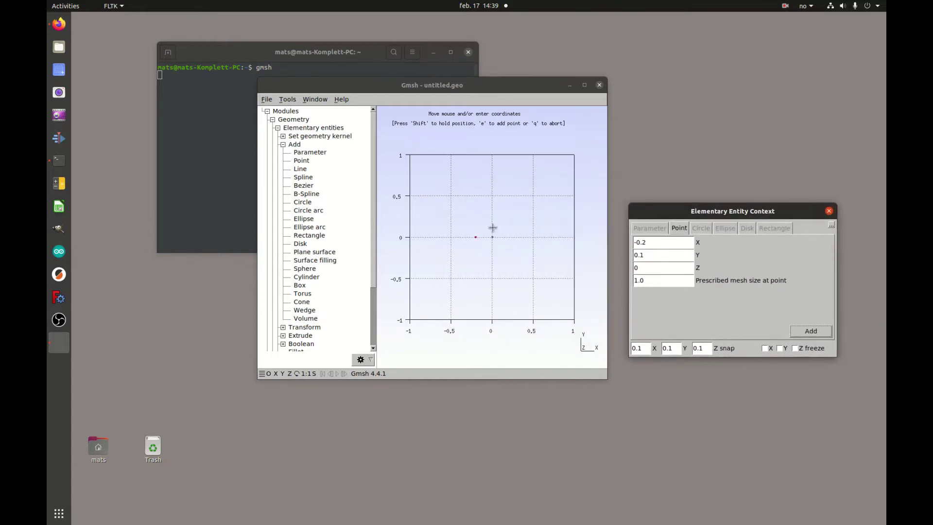
pyautogui.moveTo(651, 241); pyautogui.dragTo(636, 243)
# Add points at (180, 0), (180, 20), (200, 20) and (160, 20)
pyautogui.click(811, 330)
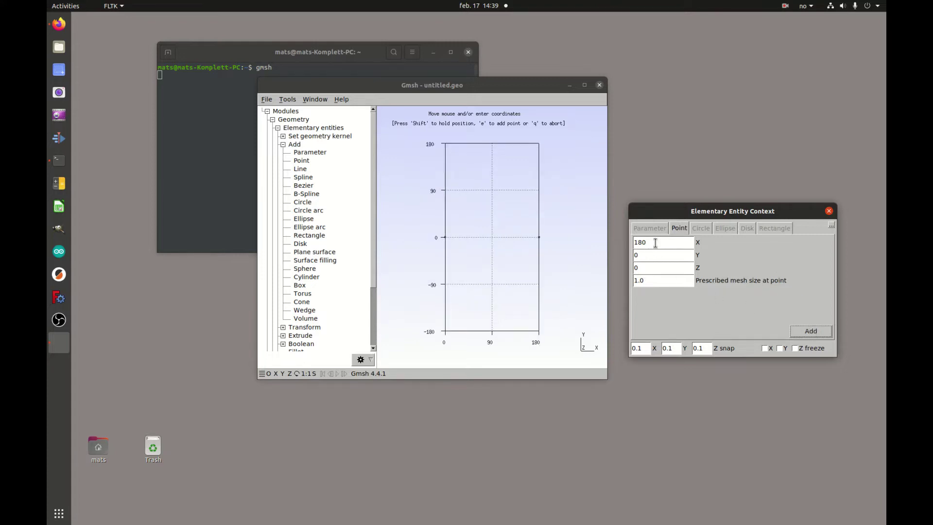
pyautogui.moveTo(651, 242); pyautogui.dragTo(628, 255)
pyautogui.write('20')
pyautogui.click(810, 333)
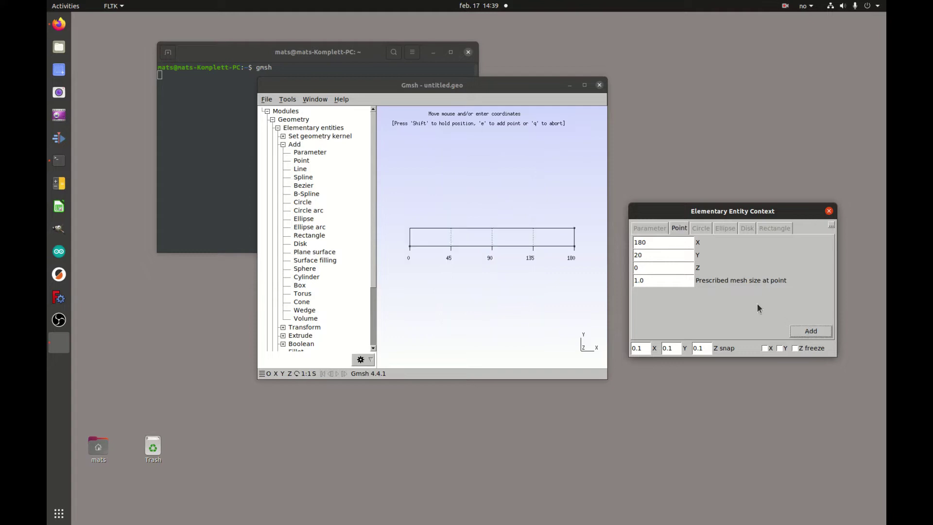
pyautogui.doubleClick(660, 243)
pyautogui.write('200')
pyautogui.click(819, 333)
pyautogui.click(658, 253)
pyautogui.doubleClick(658, 243)
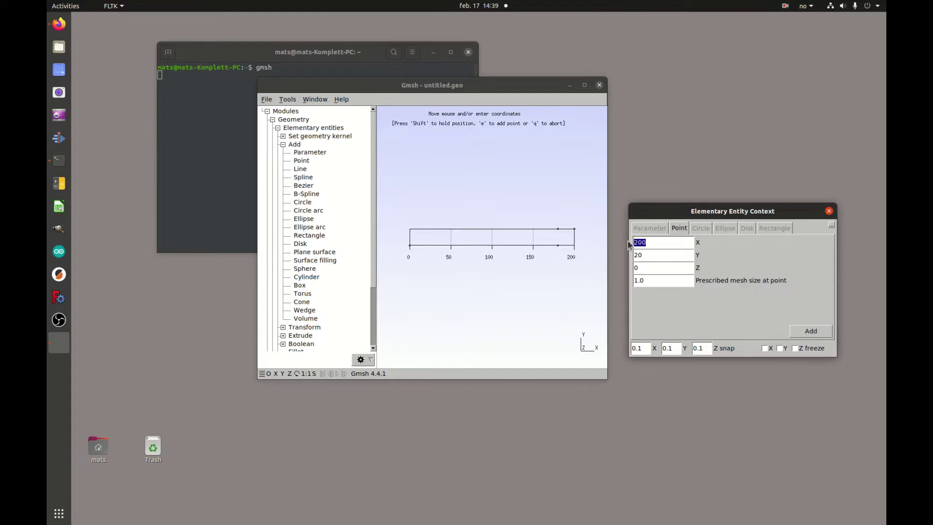
pyautogui.write('160')
pyautogui.click(816, 331)
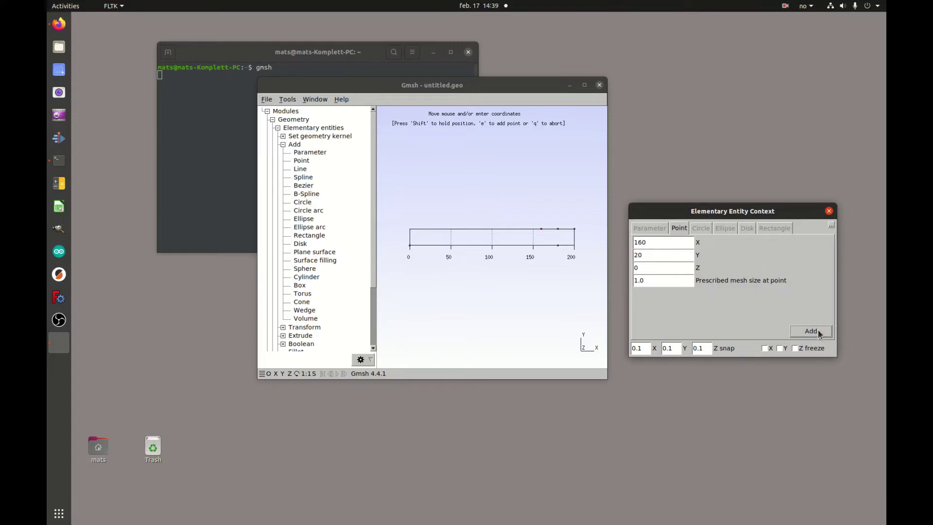
# Add points at (160, 40), (180, 40) and (180, 80)
pyautogui.click(662, 253)
pyautogui.moveTo(659, 256); pyautogui.dragTo(630, 256)
pyautogui.write('40')
pyautogui.click(657, 245)
pyautogui.click(821, 333)
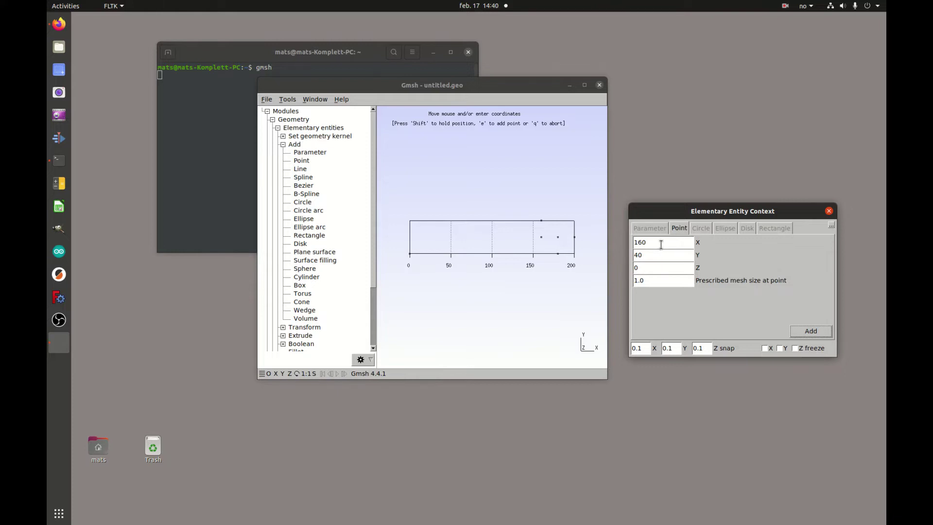
pyautogui.click(644, 242)
pyautogui.doubleClick(643, 242)
pyautogui.write('180')
pyautogui.click(809, 331)
pyautogui.moveTo(652, 242)
pyautogui.mouseDown()
pyautogui.moveTo(634, 242)
pyautogui.moveTo(662, 257)
pyautogui.mouseUp()
pyautogui.write('80')
pyautogui.click(821, 332)
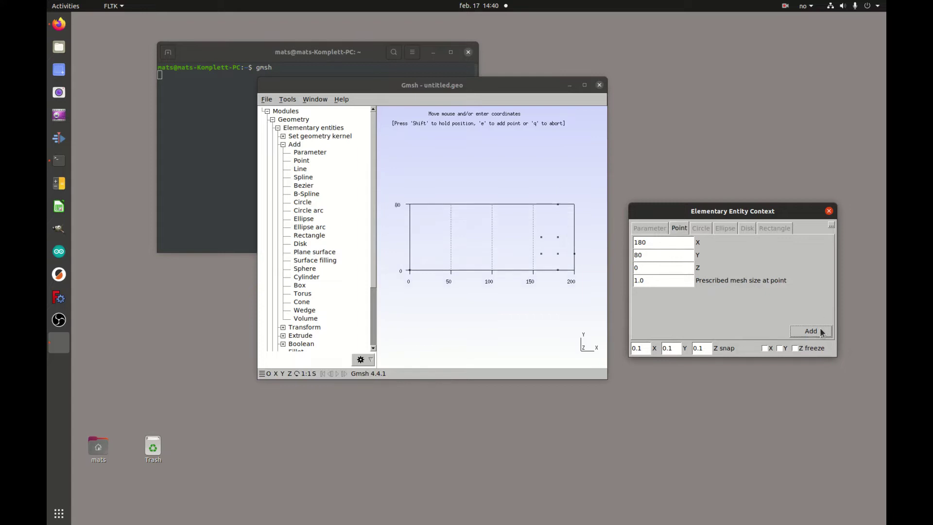
# Add the last points at (200, 80) and (0, 20), then finish point entry
pyautogui.doubleClick(654, 246)
pyautogui.write('200')
pyautogui.click(662, 254)
pyautogui.click(815, 332)
pyautogui.moveTo(646, 255)
pyautogui.mouseDown()
pyautogui.moveTo(633, 242)
pyautogui.moveTo(634, 255)
pyautogui.mouseUp()
pyautogui.write('0020')
pyautogui.click(816, 332)
pyautogui.click(829, 212)
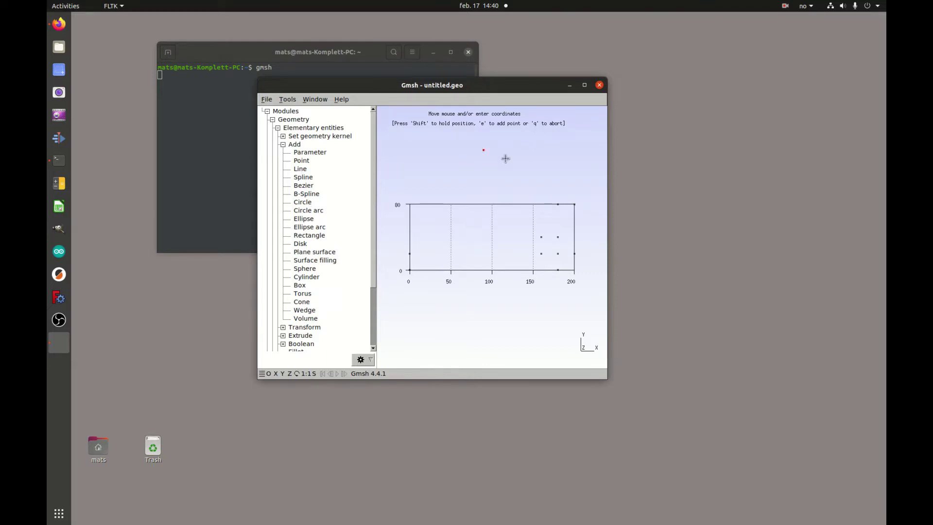
pyautogui.press('q')
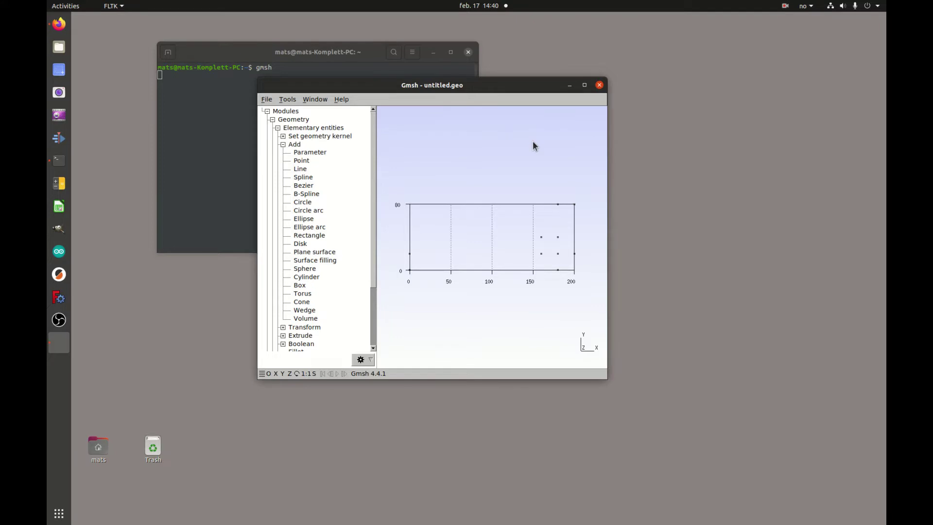
# Draw lines for the left edge, the bottom edge, and from (160, 20) to (0, 20)
pyautogui.click(300, 169)
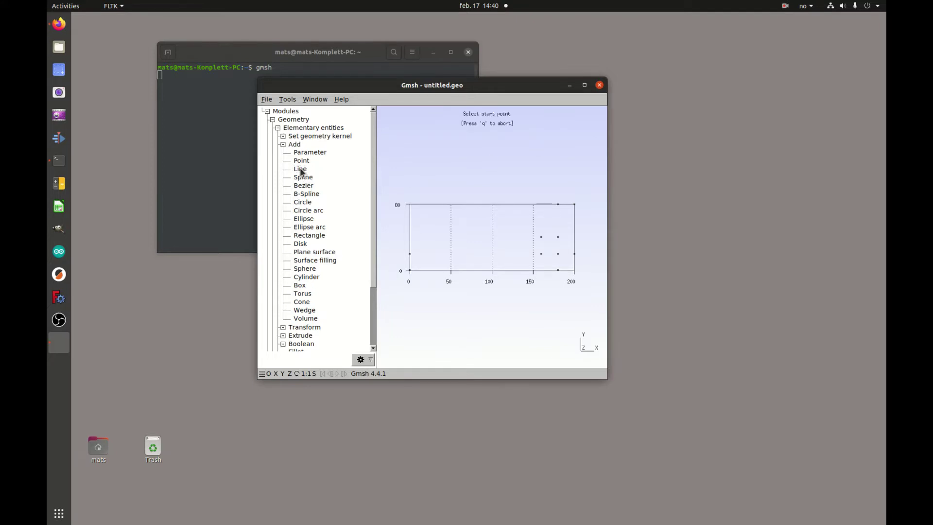
pyautogui.click(410, 253)
pyautogui.click(410, 270)
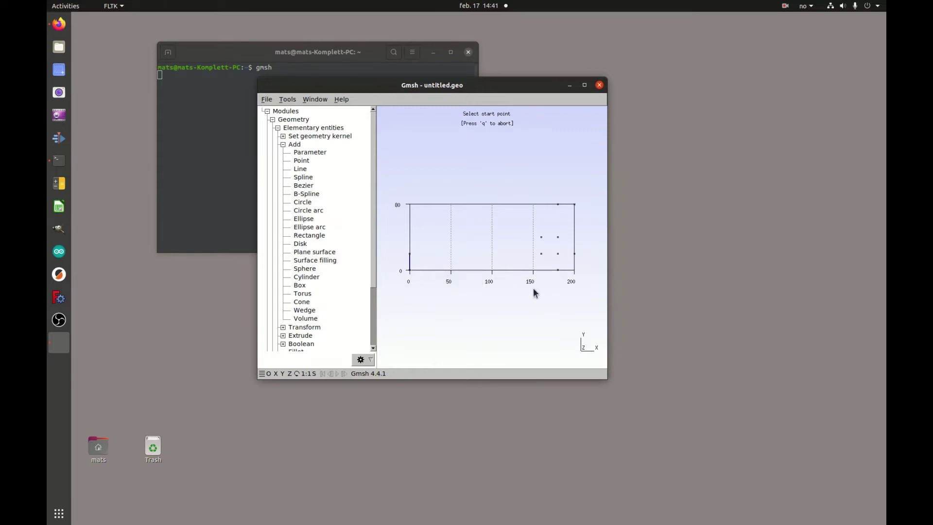
pyautogui.click(558, 270)
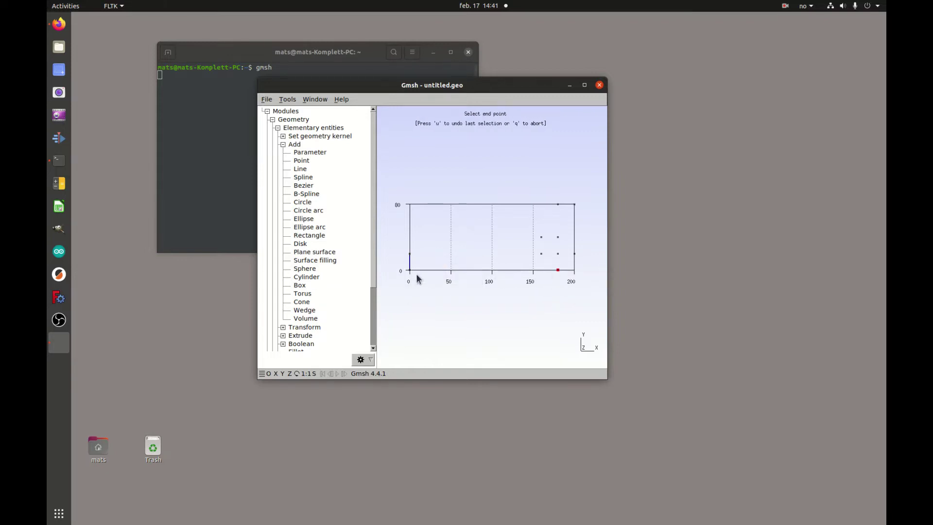
pyautogui.click(410, 271)
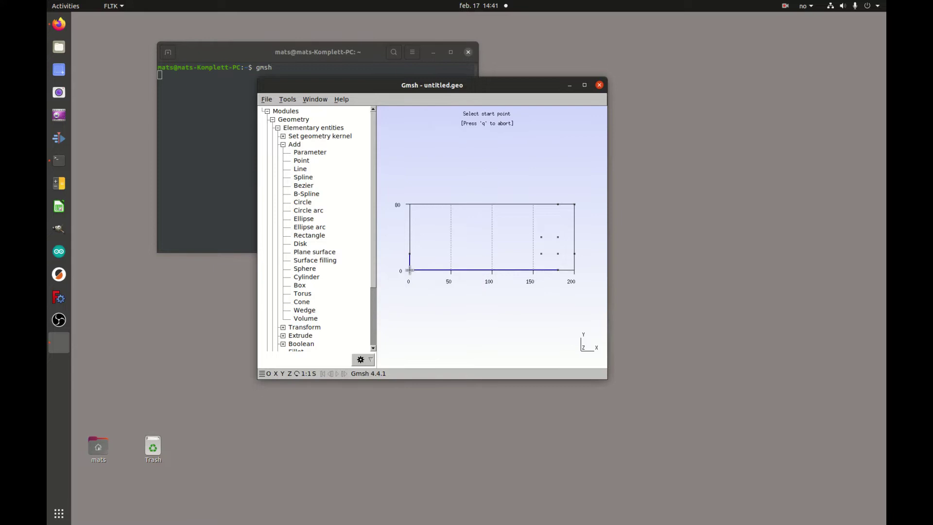
pyautogui.click(541, 253)
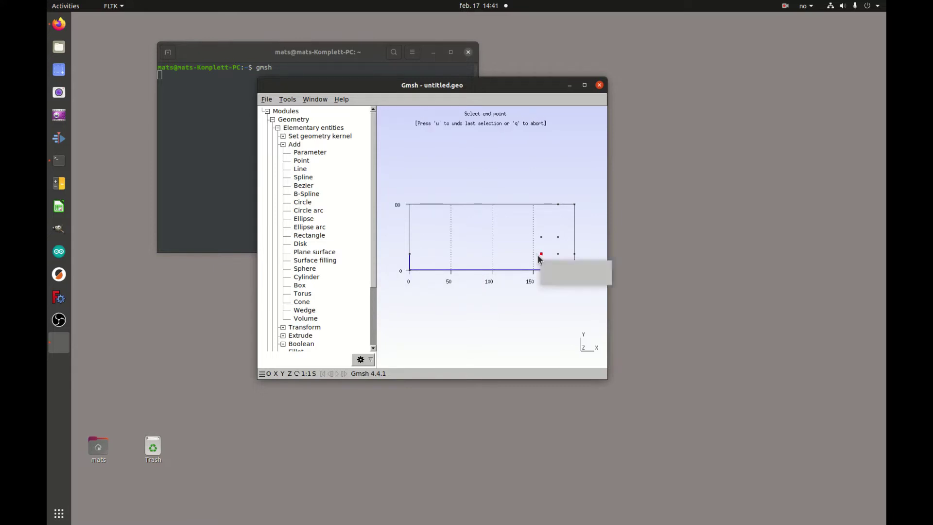
pyautogui.click(410, 254)
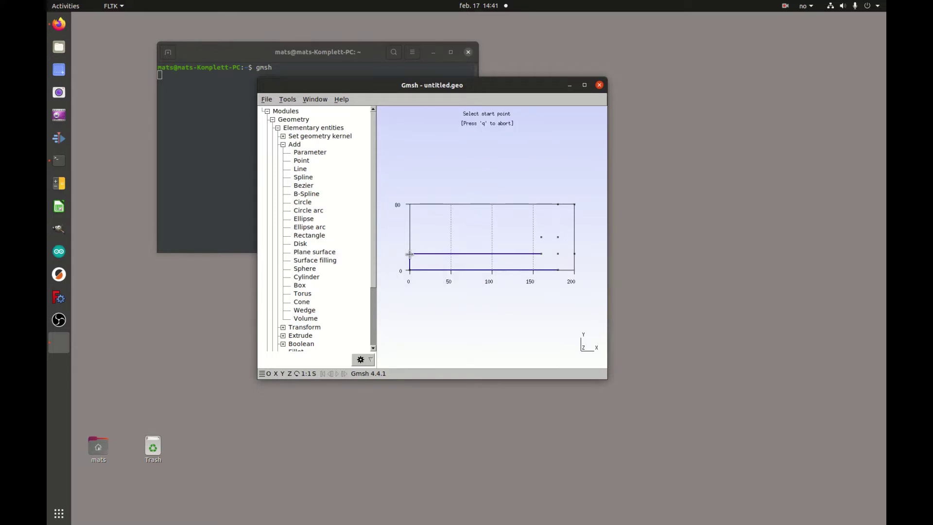
# Draw lines from (180, 80) to (180, 40), along the top to (200, 80), and down the right edge
pyautogui.click(558, 205)
pyautogui.click(558, 237)
pyautogui.click(575, 205)
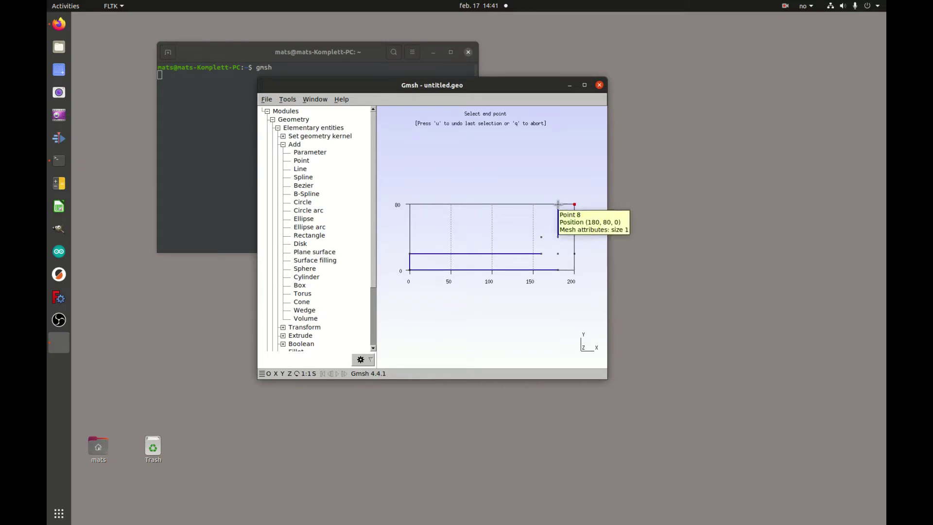
pyautogui.click(559, 205)
pyautogui.click(575, 204)
pyautogui.click(575, 254)
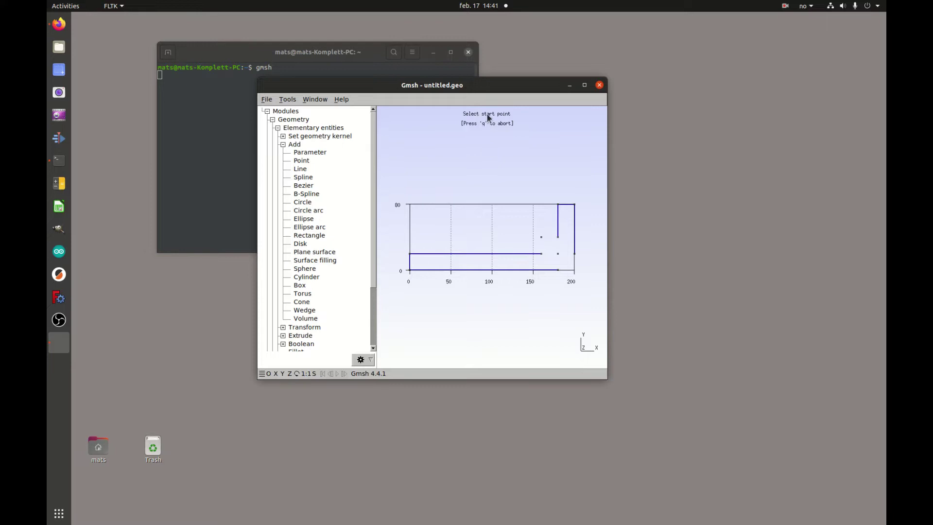
# Draw the inner arc from (180, 40) to (160, 20) and the outer arc from (200, 20) to (180, 0)
pyautogui.moveTo(559, 238)
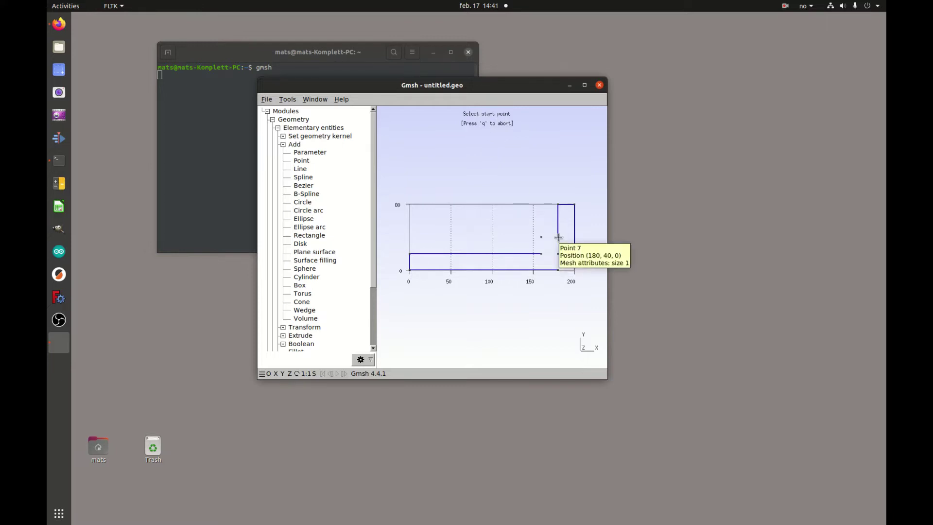
pyautogui.click(558, 238)
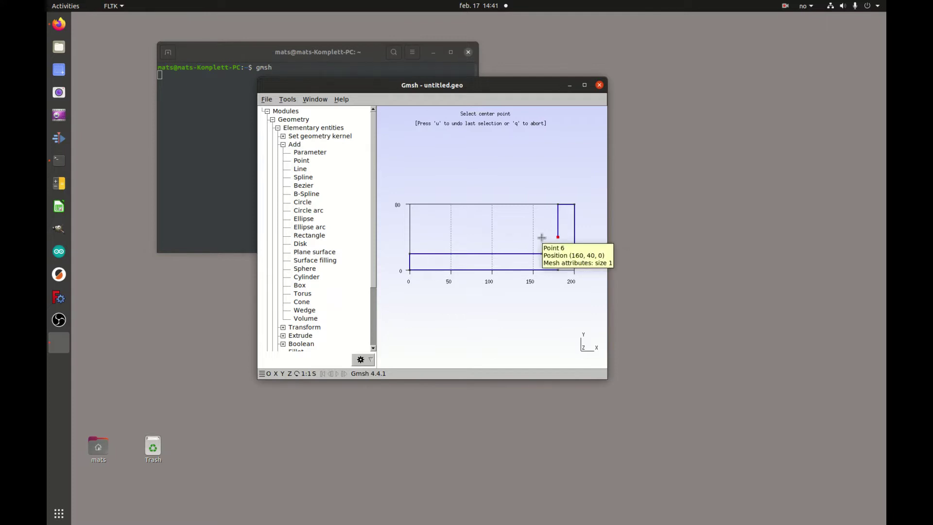
pyautogui.click(542, 238)
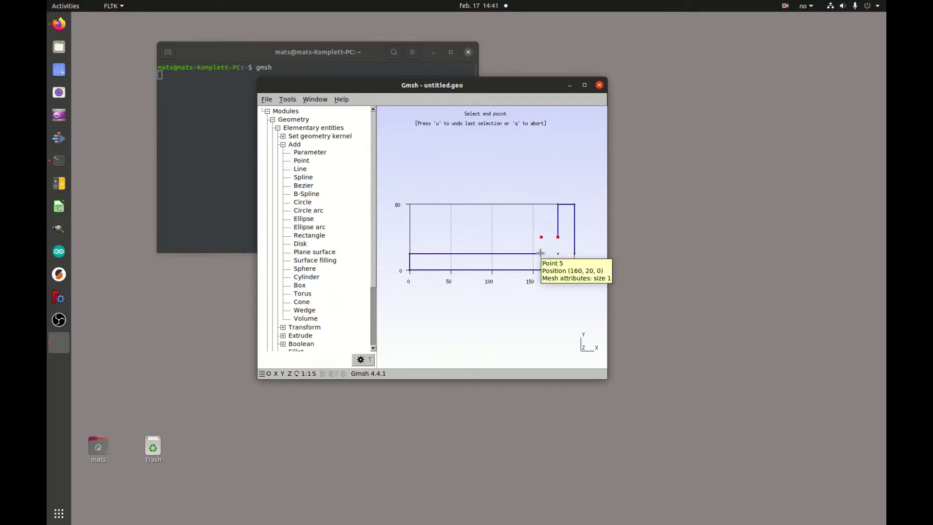
pyautogui.click(542, 253)
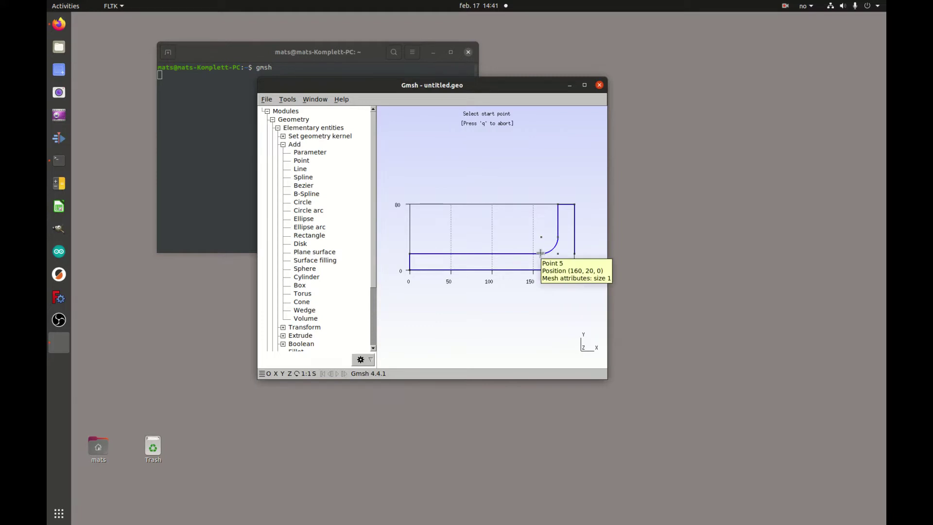
pyautogui.click(575, 254)
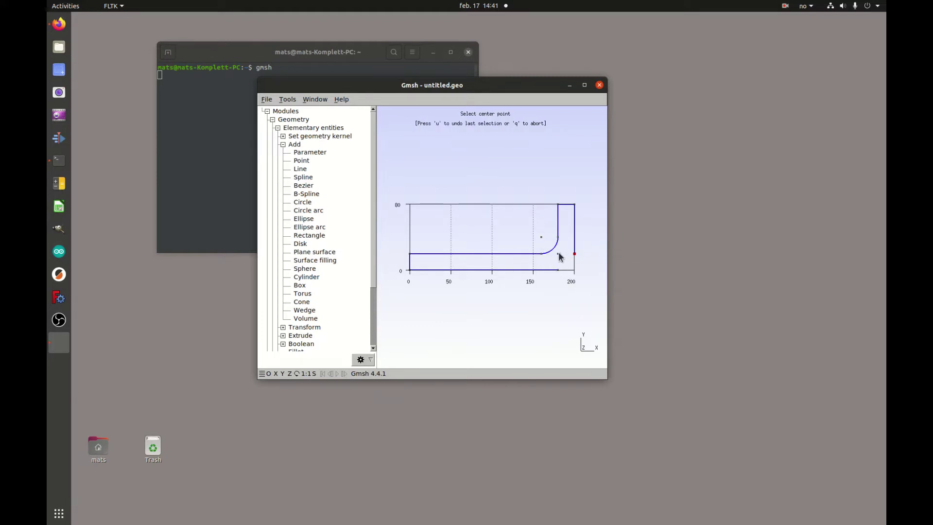
pyautogui.click(557, 252)
pyautogui.click(558, 270)
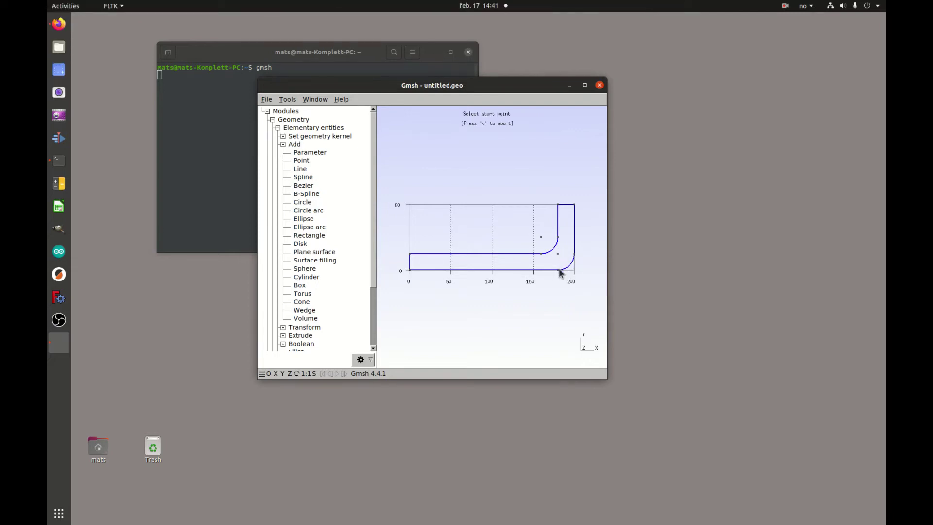
# Create a plane surface bounded by the closed plate outline, with no holes
pyautogui.click(315, 253)
pyautogui.click(454, 253)
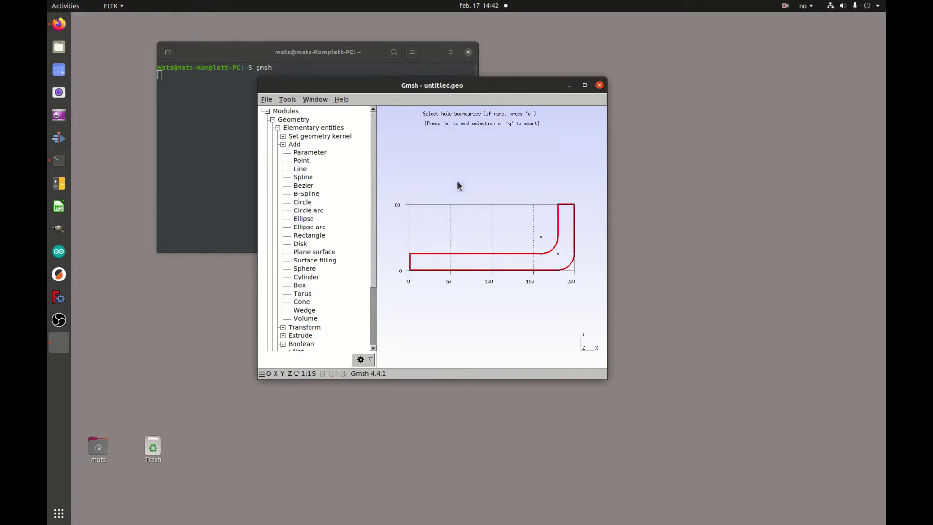
pyautogui.press('e')
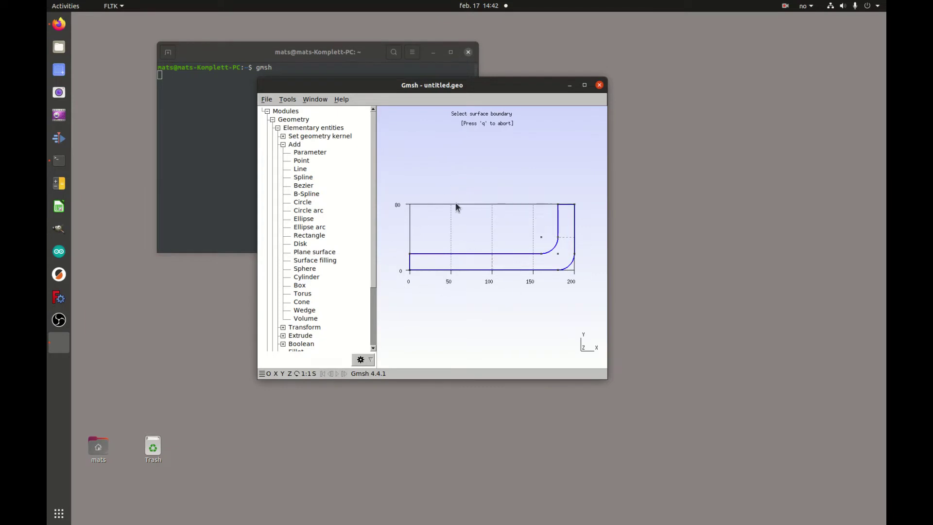
# Bring up Gmsh's Mesh > General options from Tools > Options
pyautogui.click(273, 120)
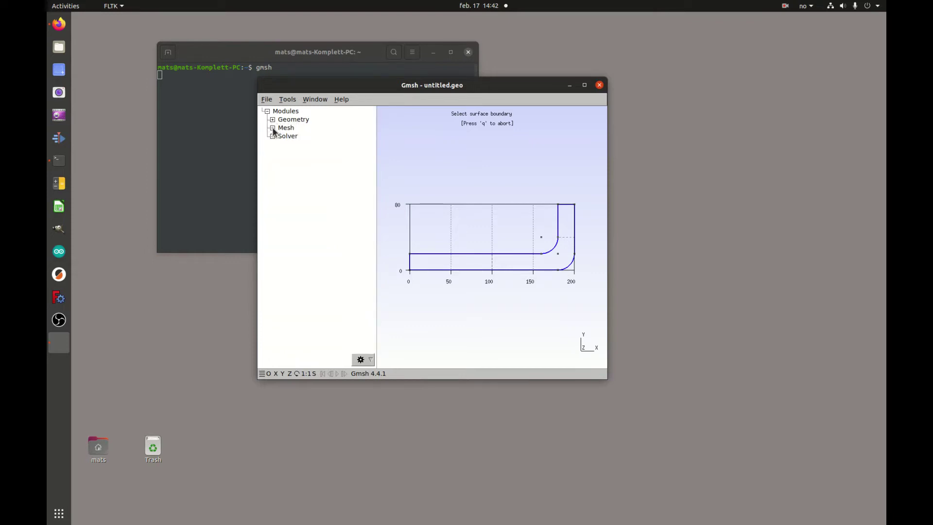
pyautogui.click(272, 128)
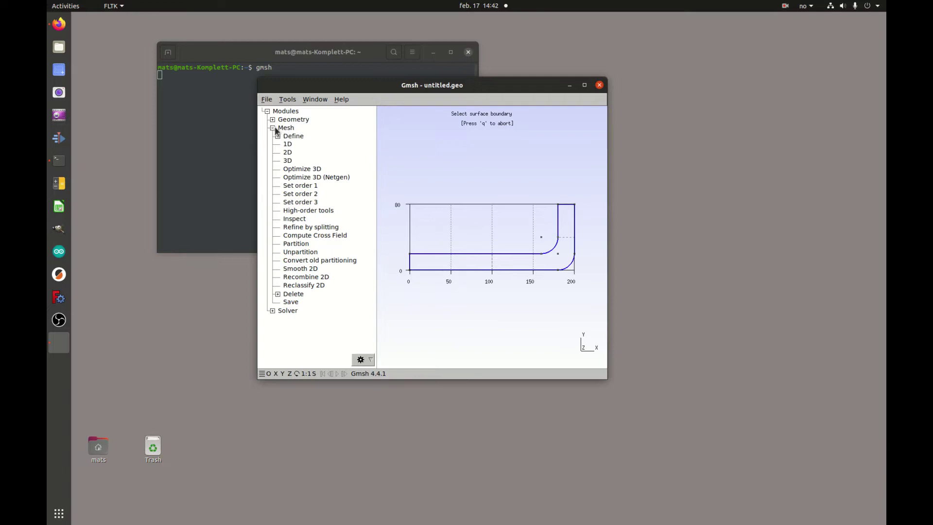
pyautogui.click(288, 100)
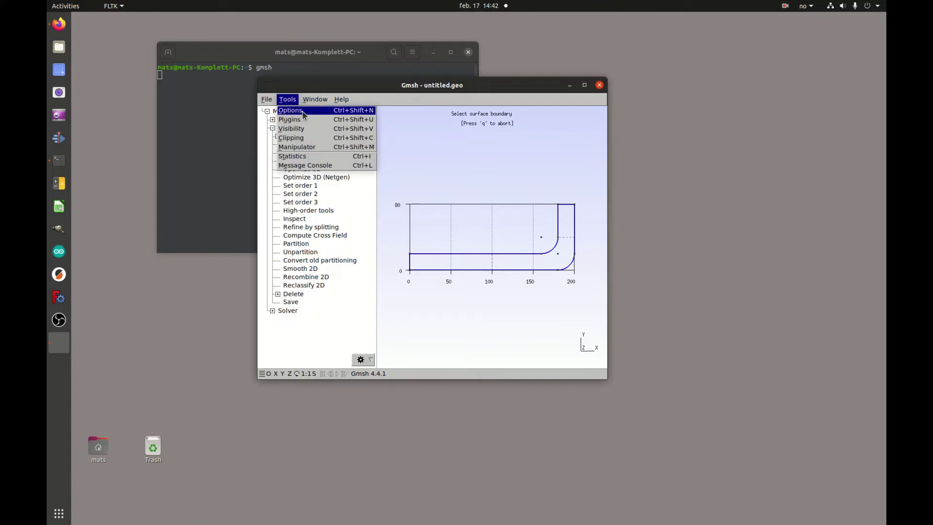
pyautogui.click(301, 111)
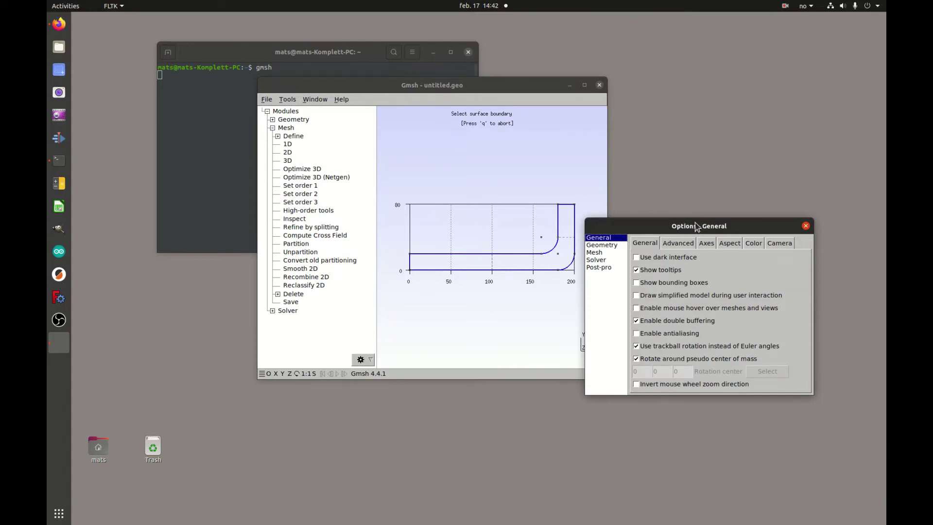
pyautogui.moveTo(697, 227); pyautogui.dragTo(696, 185)
pyautogui.click(596, 212)
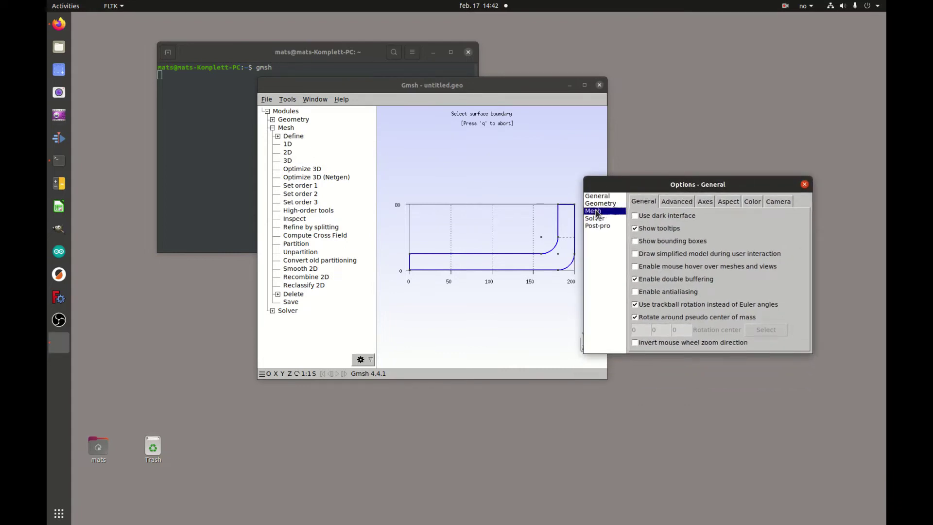
pyautogui.click(646, 203)
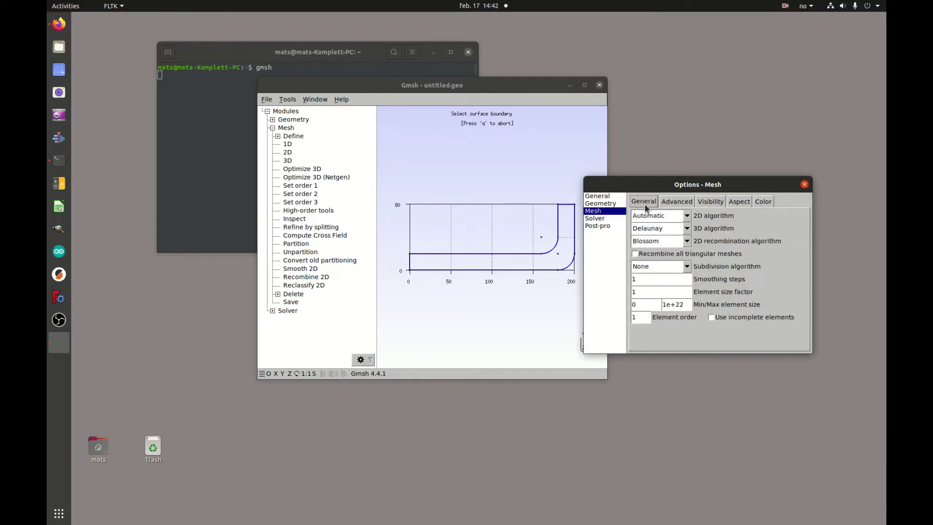
# Set the maximum element size to 4 and the element order to 2
pyautogui.click(651, 304)
pyautogui.moveTo(654, 304)
pyautogui.mouseDown()
pyautogui.moveTo(632, 305)
pyautogui.moveTo(660, 304)
pyautogui.mouseUp()
pyautogui.write('4')
pyautogui.moveTo(636, 317)
pyautogui.mouseDown()
pyautogui.moveTo(655, 321)
pyautogui.moveTo(644, 318)
pyautogui.mouseUp()
pyautogui.moveTo(640, 318); pyautogui.dragTo(634, 317)
pyautogui.moveTo(636, 317); pyautogui.dragTo(652, 316)
pyautogui.click(805, 185)
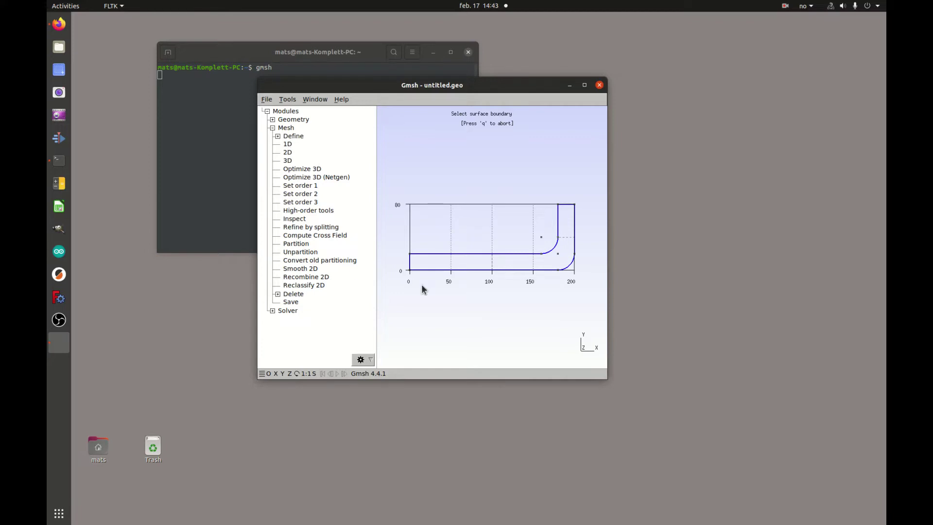
# Mesh the plate's boundary curves in 1D, then generate the 2D mesh over the surface
pyautogui.click(288, 145)
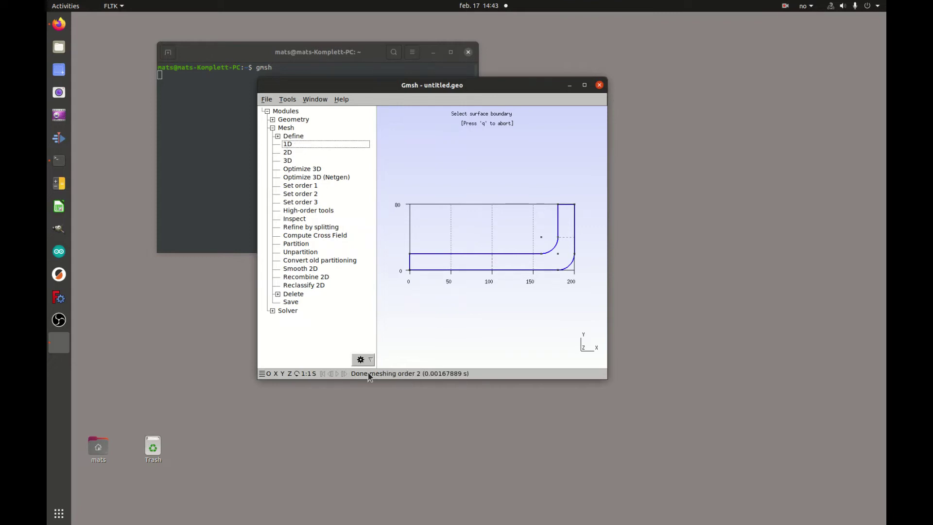
pyautogui.click(288, 153)
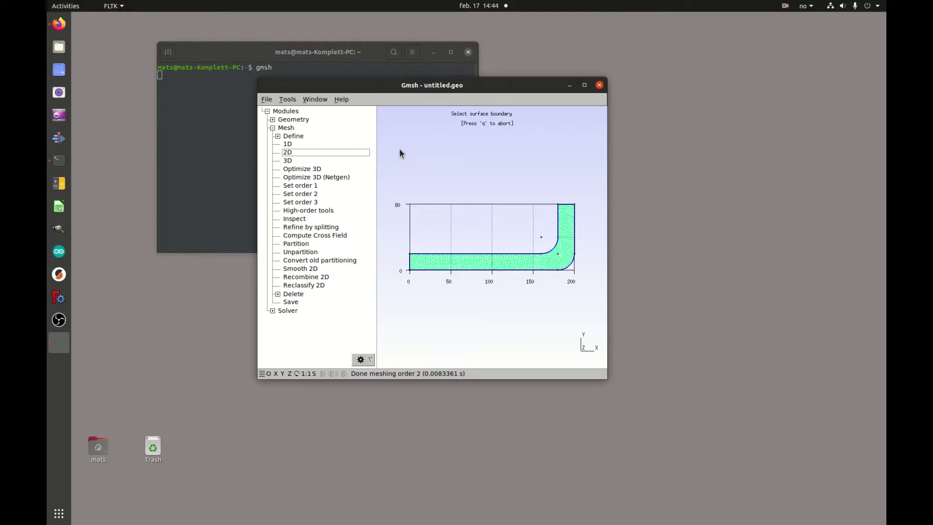
pyautogui.click(269, 99)
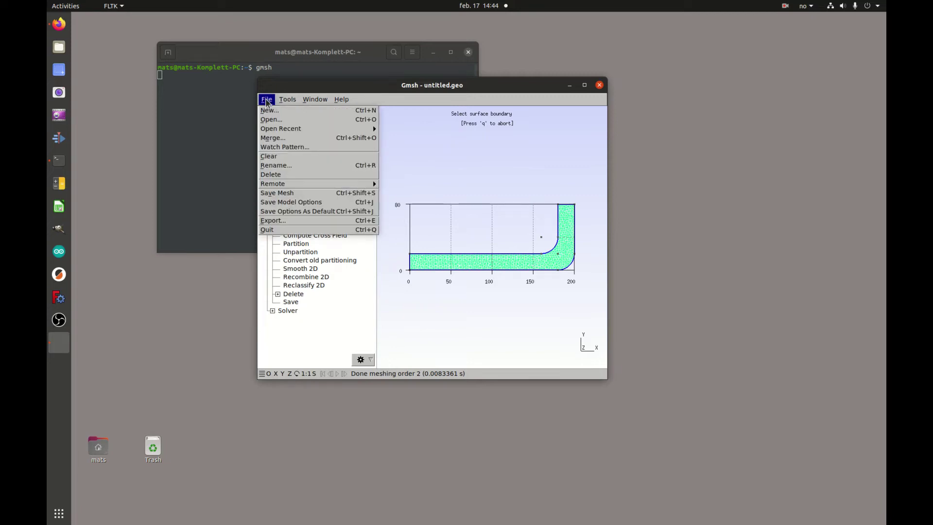
# Begin a mesh export into solFEM_v3/work_directory, naming the file tutorial4.bdf
pyautogui.click(272, 220)
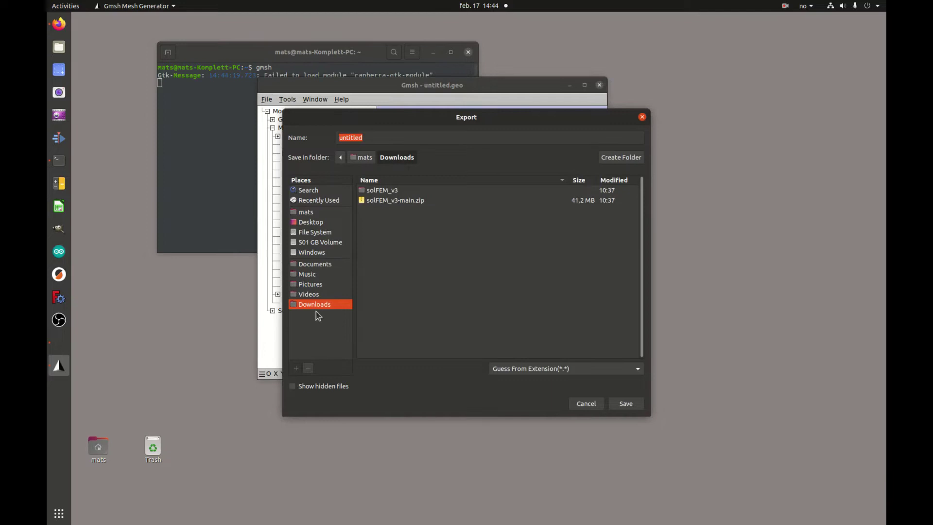
pyautogui.doubleClick(400, 191)
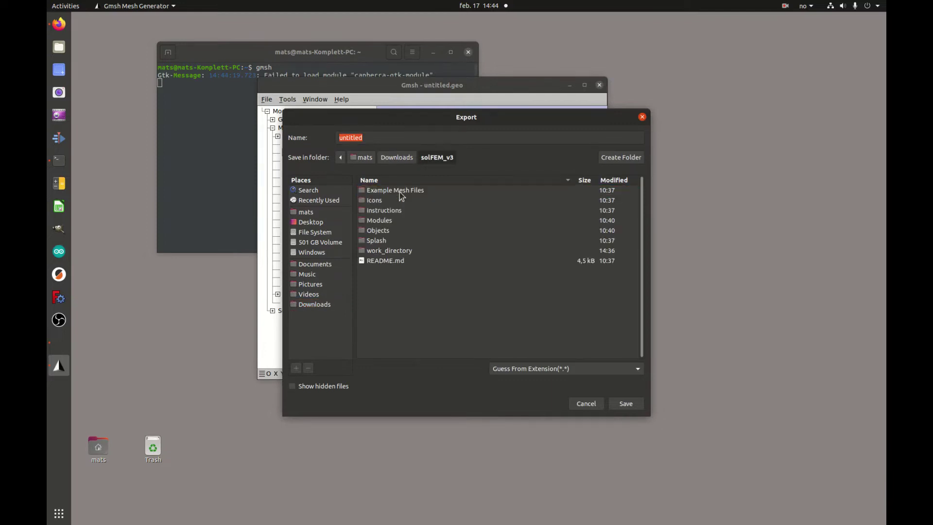
pyautogui.doubleClick(397, 251)
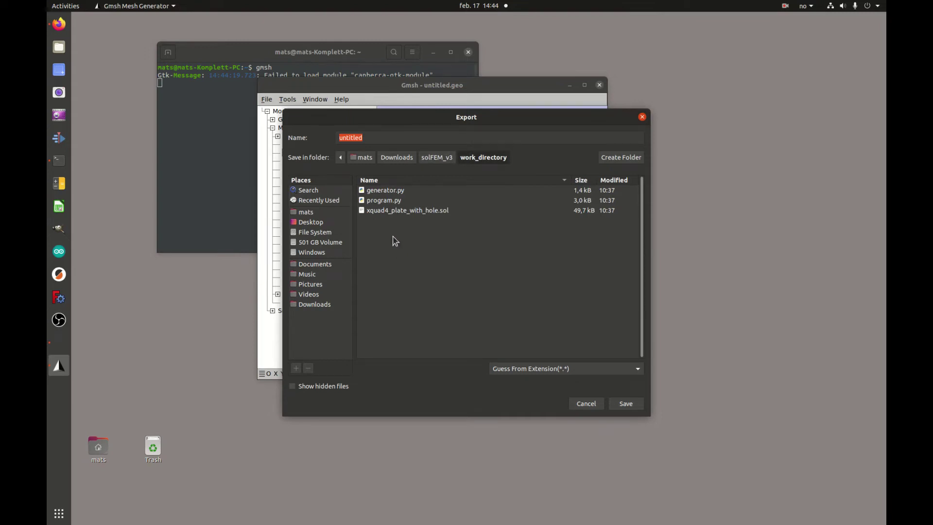
pyautogui.moveTo(379, 136); pyautogui.dragTo(331, 137)
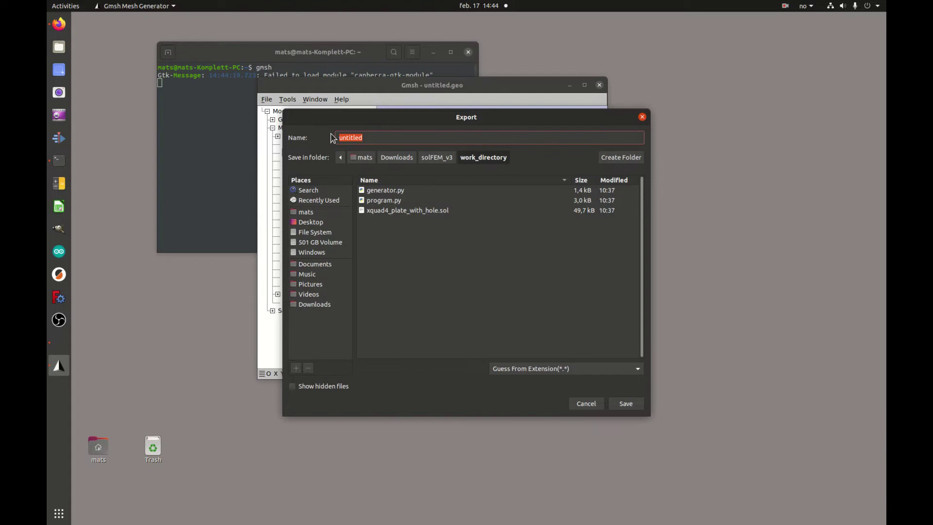
pyautogui.write('tuto')
pyautogui.hotkey('shift', 'Left')
pyautogui.hotkey('shift', 'Left')
pyautogui.hotkey('shift', 'Left')
pyautogui.hotkey('shift', 'Left')
# Choose Mesh - Nastran Bulk Data File (*.bdf) as the export format
pyautogui.click(635, 369)
pyautogui.scroll(-3, 575, 487)
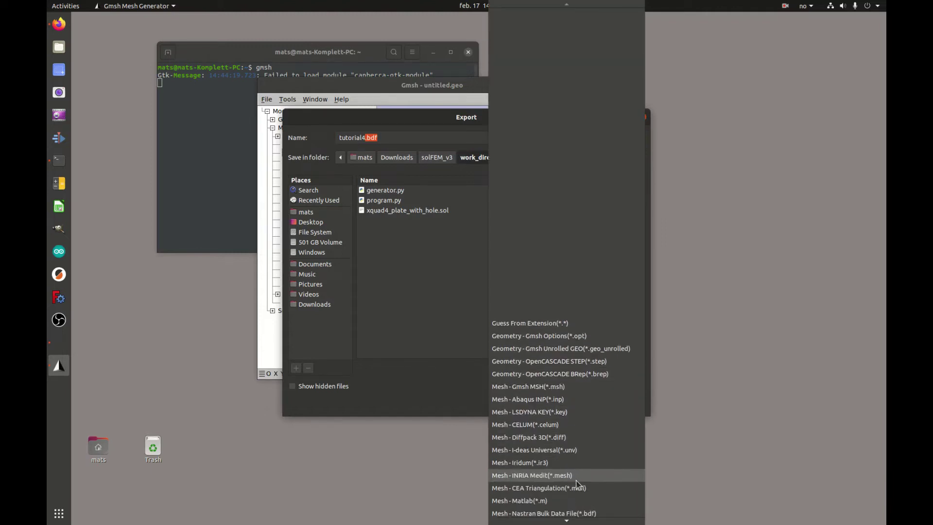
pyautogui.scroll(-2, 576, 484)
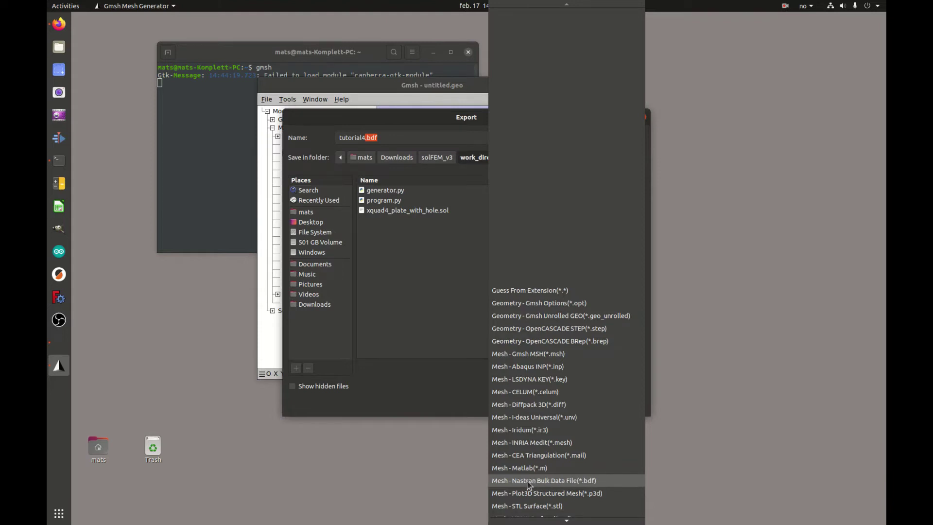
pyautogui.click(587, 482)
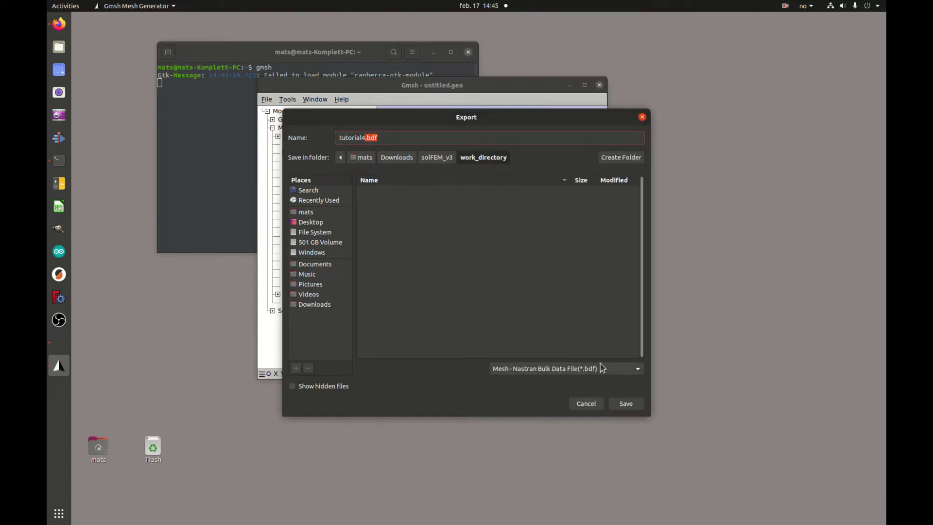
pyautogui.click(383, 138)
# Save tutorial4.bdf with Free field format and Physical entity element tags, then minimise Gmsh
pyautogui.click(629, 405)
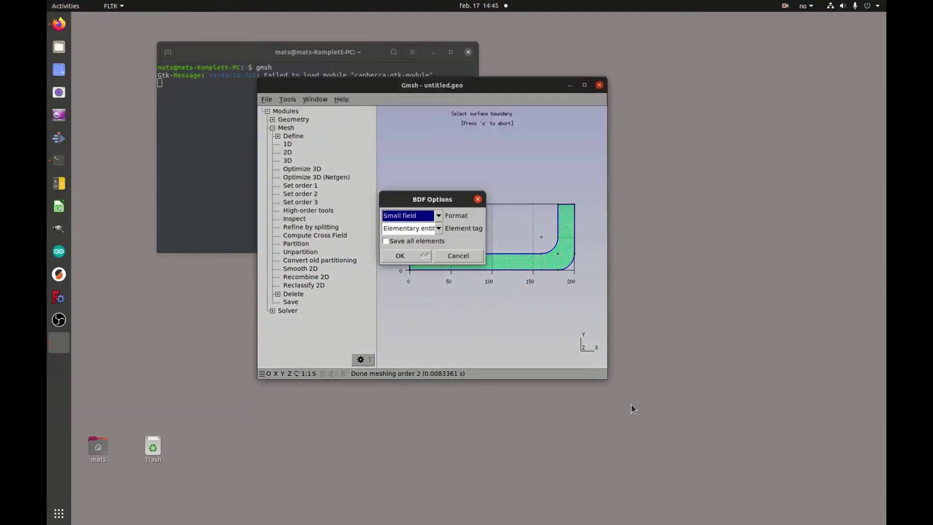
pyautogui.moveTo(433, 198)
pyautogui.mouseDown()
pyautogui.moveTo(437, 188)
pyautogui.moveTo(428, 202)
pyautogui.mouseUp()
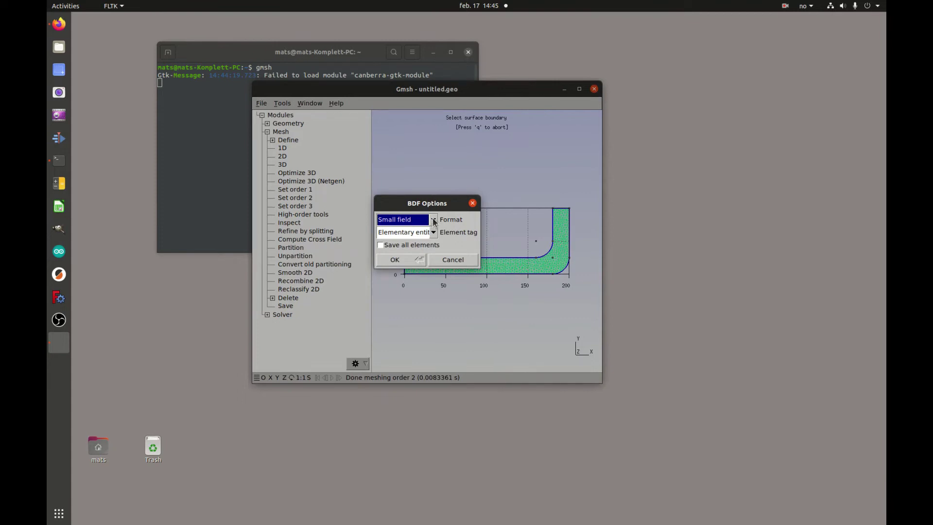
pyautogui.click(433, 220)
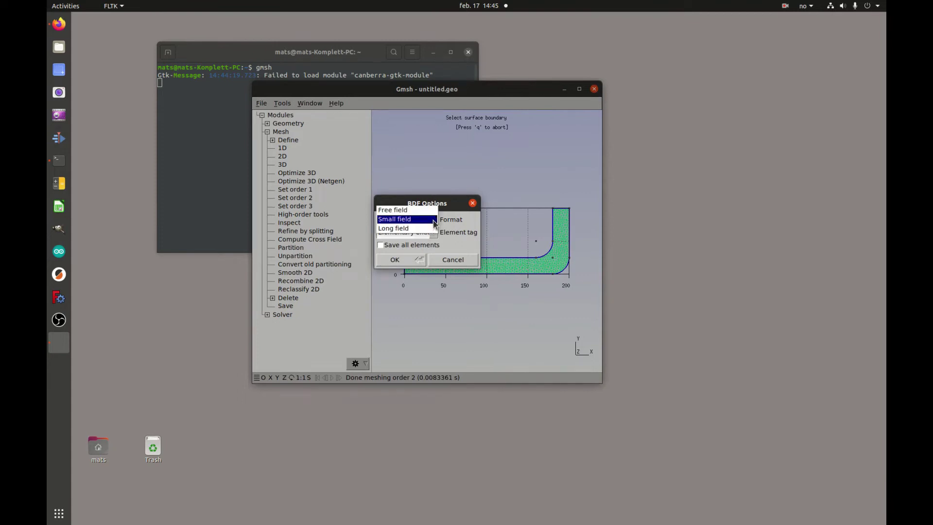
pyautogui.click(403, 211)
pyautogui.click(426, 222)
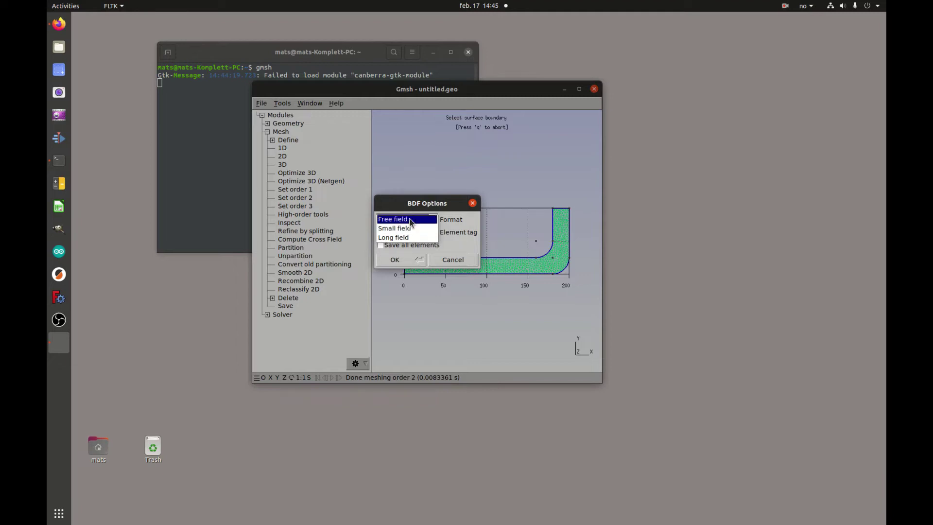
pyautogui.click(411, 221)
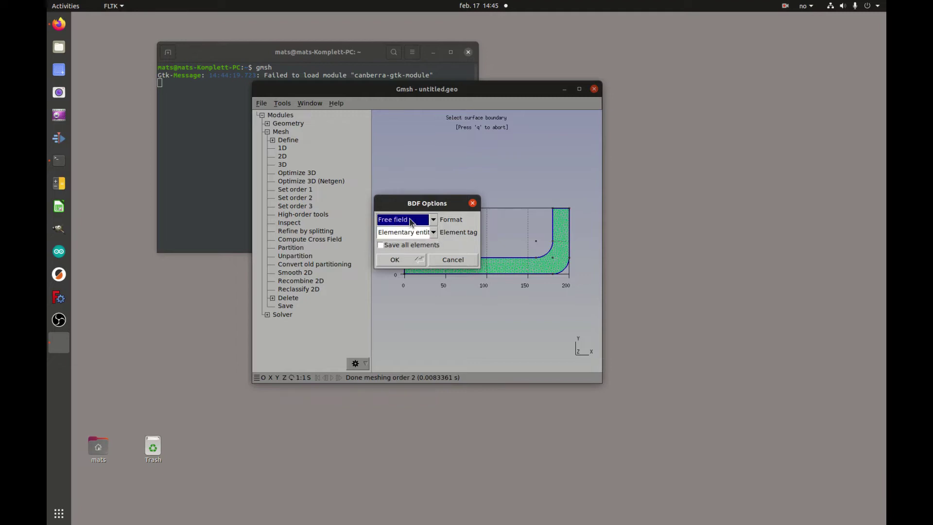
pyautogui.click(435, 234)
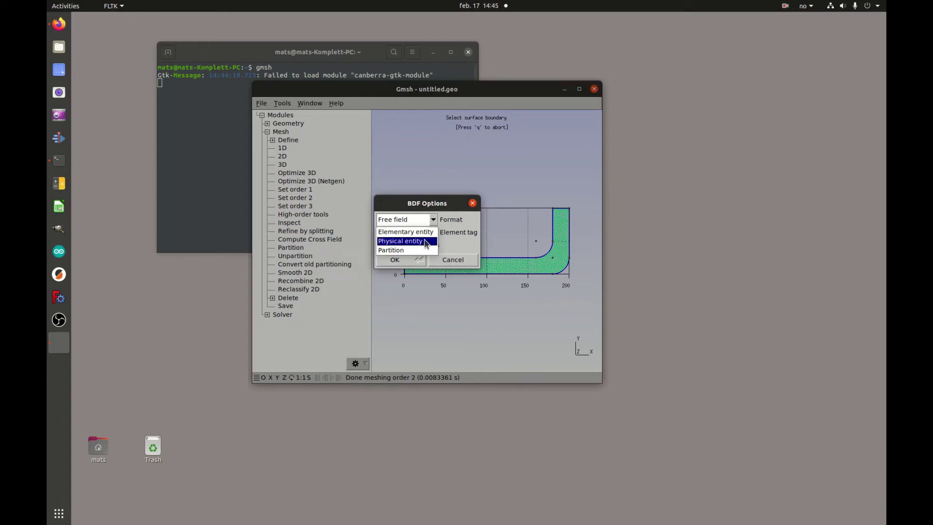
pyautogui.click(425, 242)
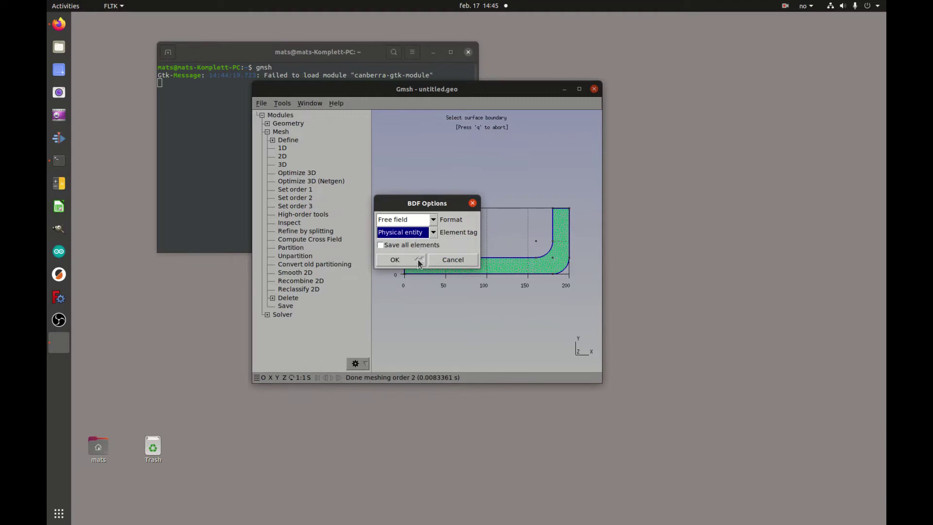
pyautogui.click(400, 221)
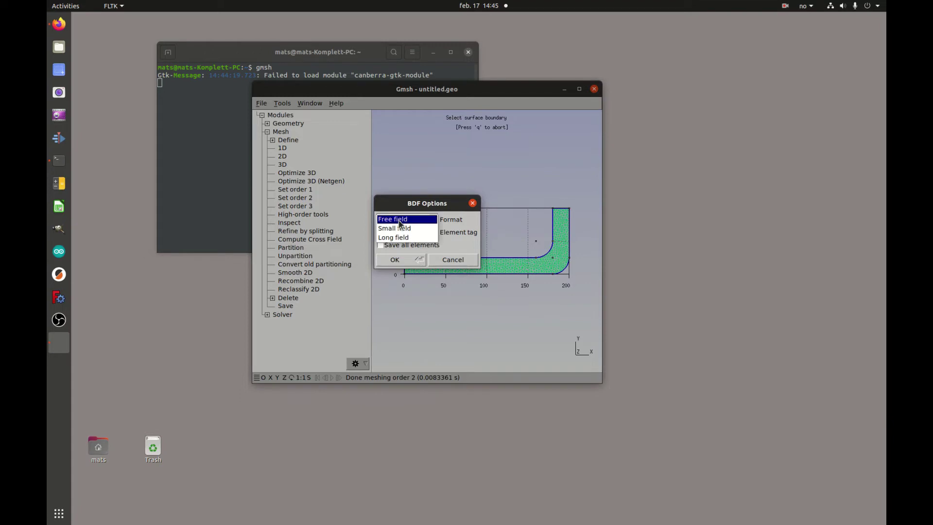
pyautogui.click(399, 219)
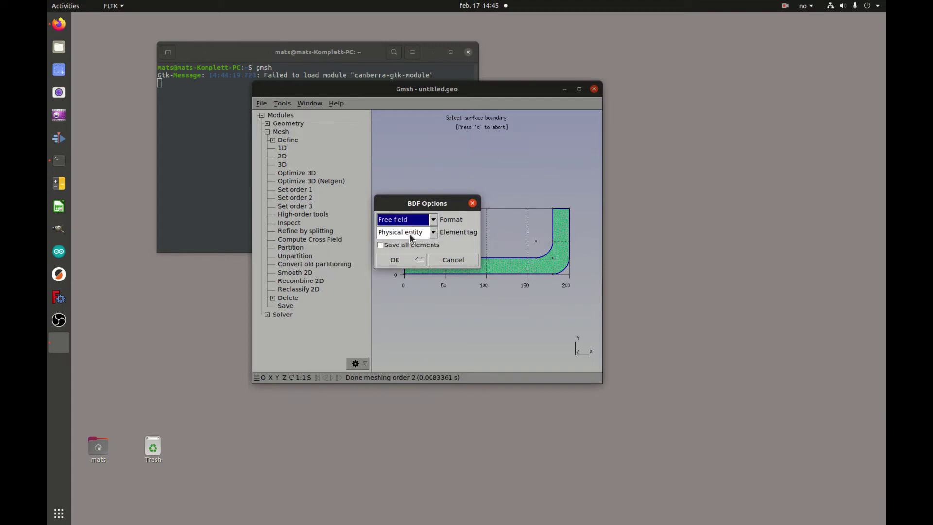
pyautogui.click(394, 260)
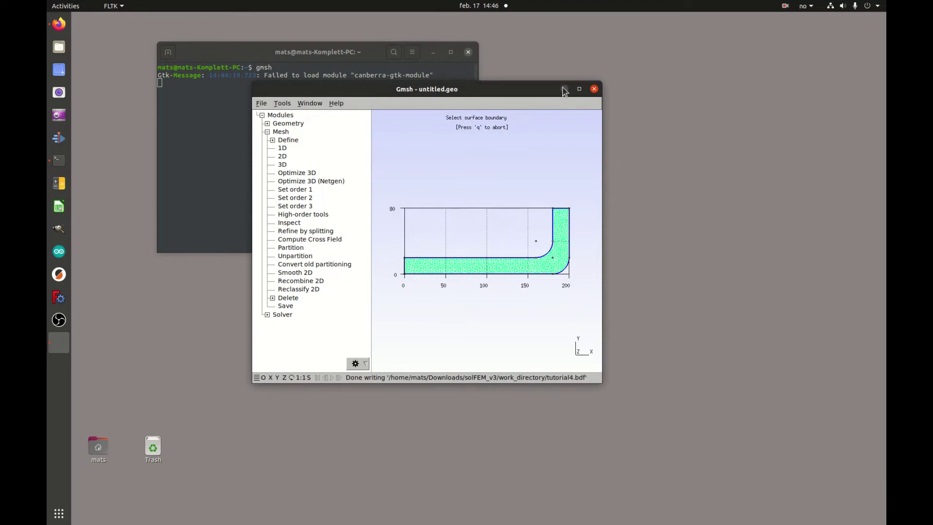
pyautogui.click(564, 90)
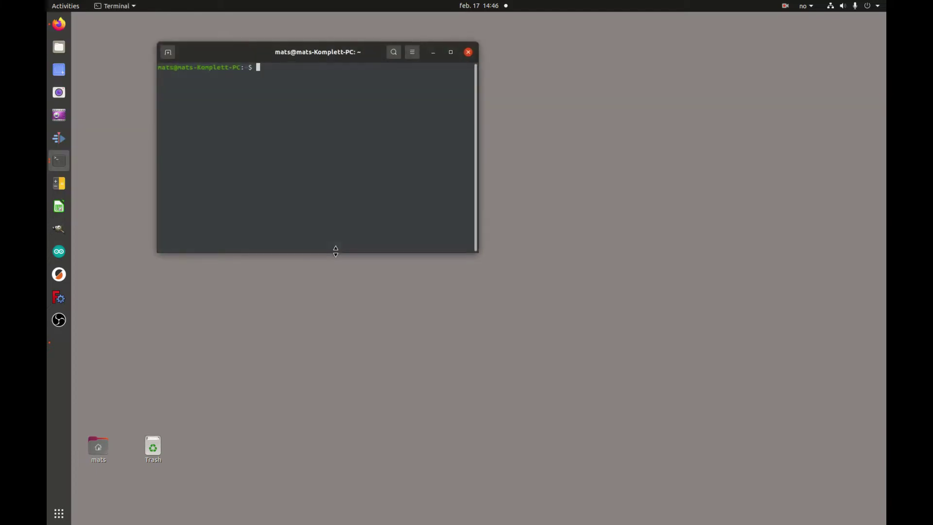
# In Downloads/solFEM_v3/work_directory, run python3 program.py and answer v to start the viewer
pyautogui.write('cd Dow')
pyautogui.press('Tab')
pyautogui.write('so')
pyautogui.press('Tab')
pyautogui.write('wo')
pyautogui.press('Tab')
pyautogui.press('Return')
pyautogui.write('python3 pro')
pyautogui.press('Tab')
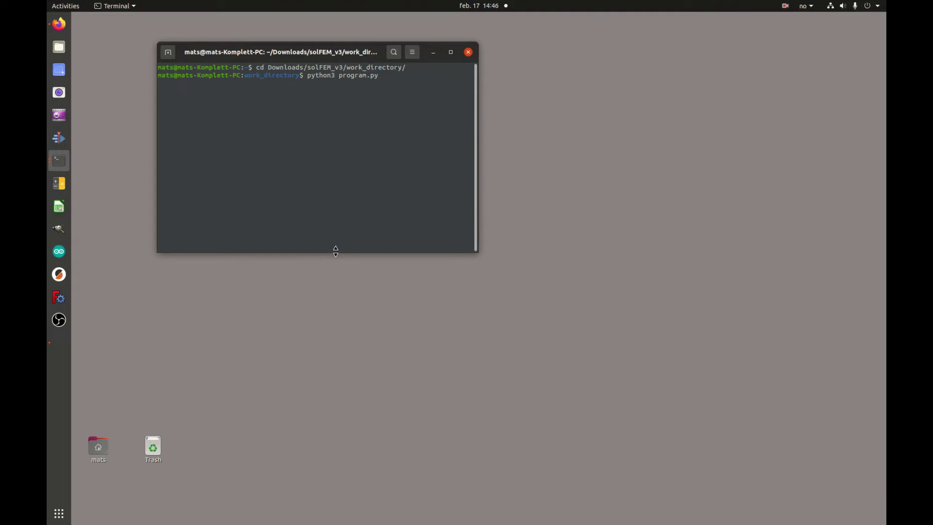
pyautogui.write('v: v')
pyautogui.press('Return')
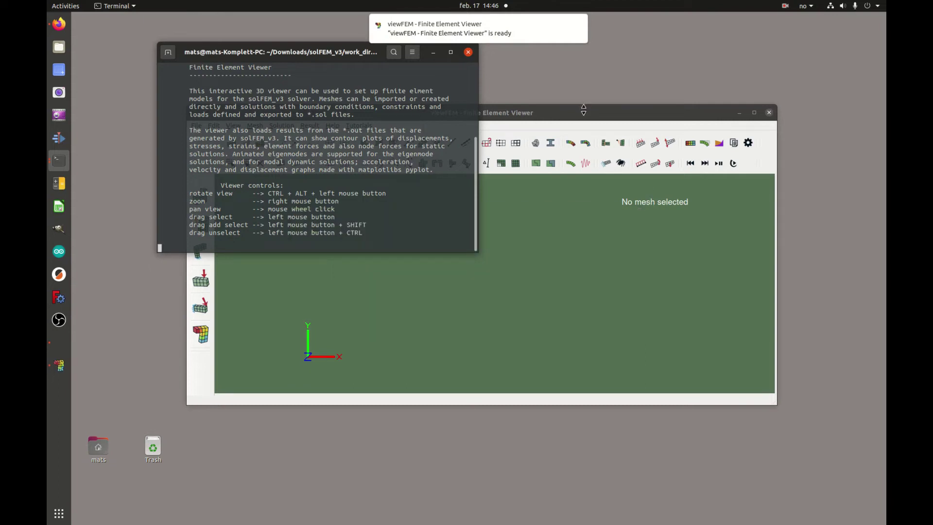
# Place the enlarged viewFEM window at the top and the widened terminal below it
pyautogui.click(586, 114)
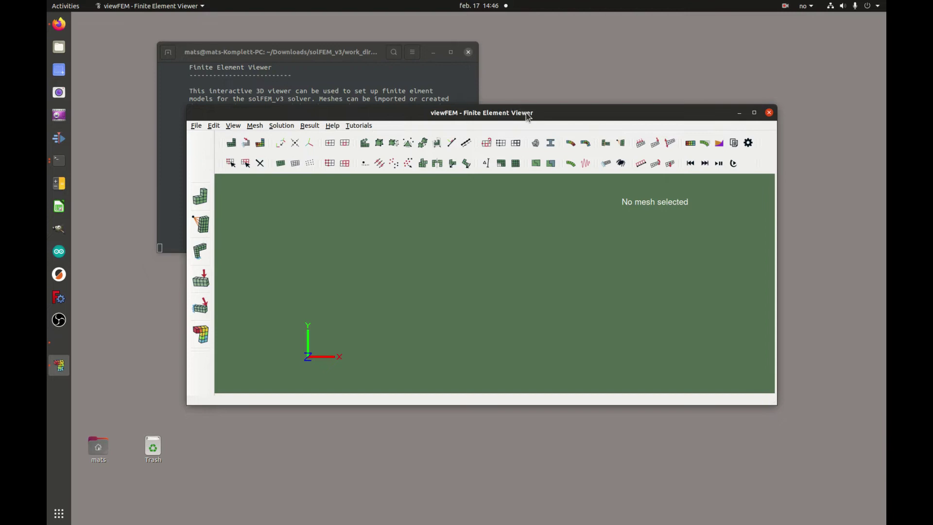
pyautogui.moveTo(527, 112); pyautogui.dragTo(555, 64)
pyautogui.moveTo(197, 53); pyautogui.dragTo(168, 317)
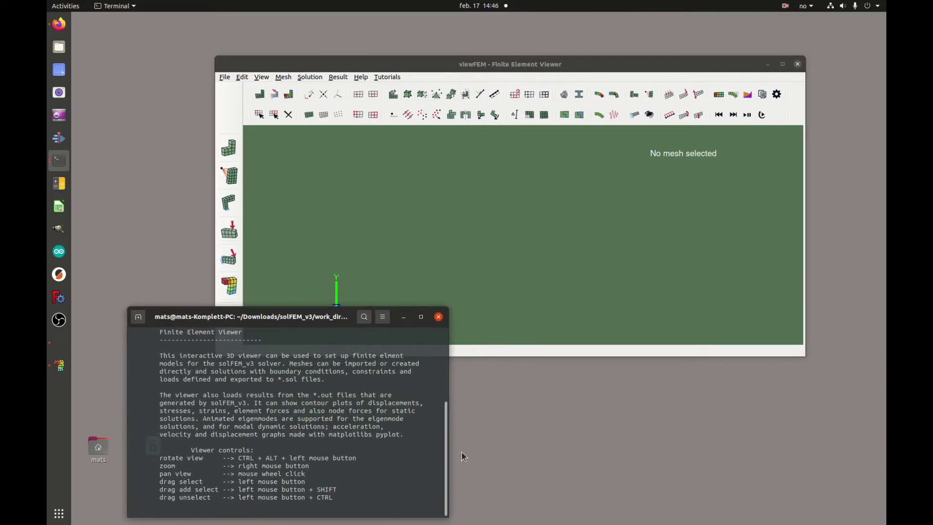
pyautogui.moveTo(448, 451); pyautogui.dragTo(784, 459)
pyautogui.moveTo(548, 64); pyautogui.dragTo(550, 38)
pyautogui.moveTo(618, 330); pyautogui.dragTo(618, 371)
pyautogui.click(228, 52)
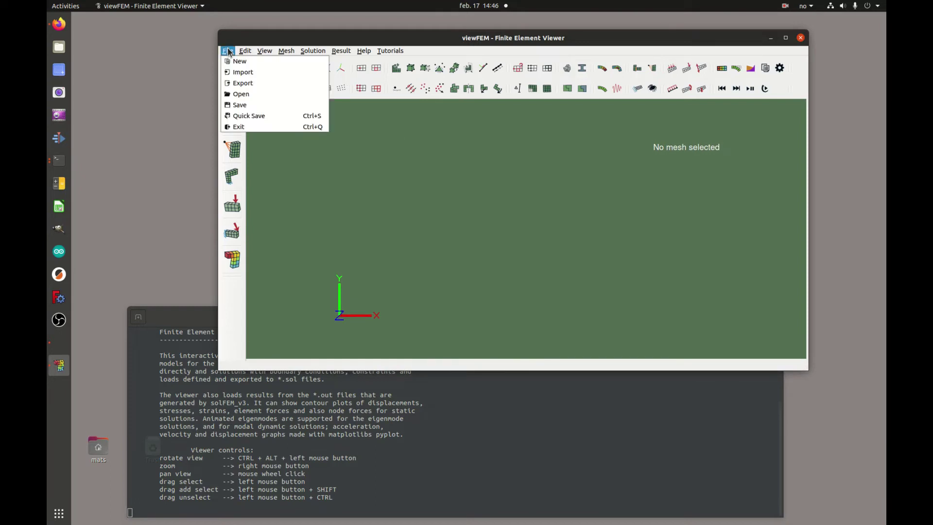
# Import tutorial4.bdf, then center and zoom the view on the L-shaped plate mesh
pyautogui.click(241, 73)
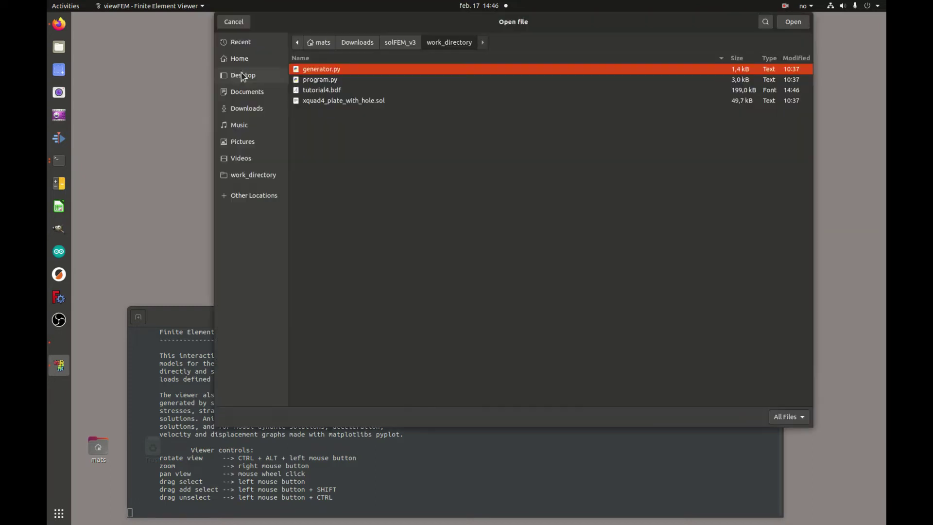
pyautogui.click(334, 93)
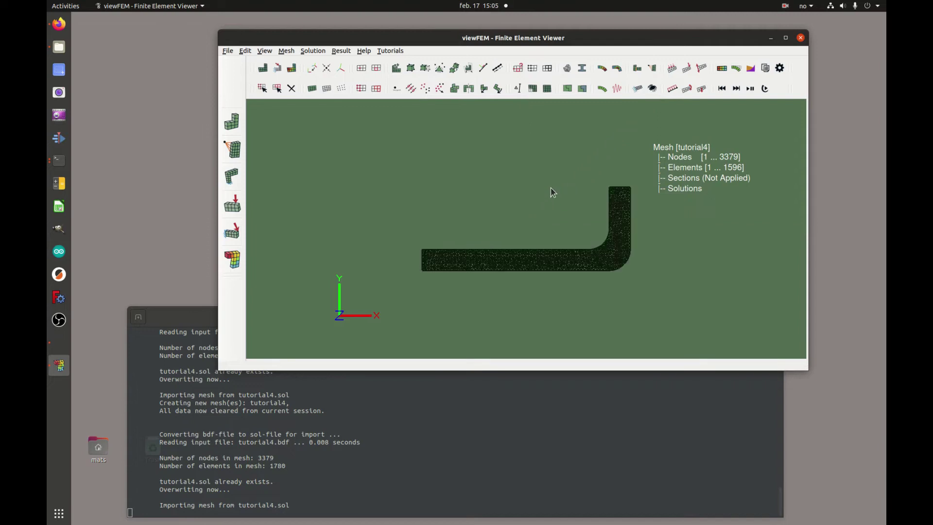
pyautogui.click(328, 72)
pyautogui.moveTo(596, 304); pyautogui.dragTo(554, 152, button='right')
pyautogui.moveTo(556, 195)
pyautogui.mouseDown(button='middle')
pyautogui.moveTo(564, 154)
pyautogui.moveTo(579, 202)
pyautogui.moveTo(571, 188)
pyautogui.moveTo(555, 199)
pyautogui.mouseUp(button='middle')
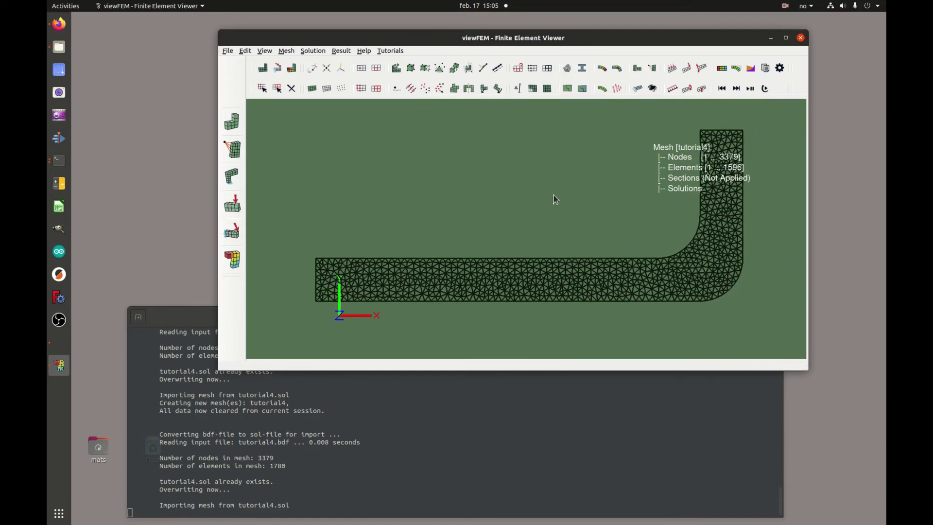
pyautogui.click(312, 89)
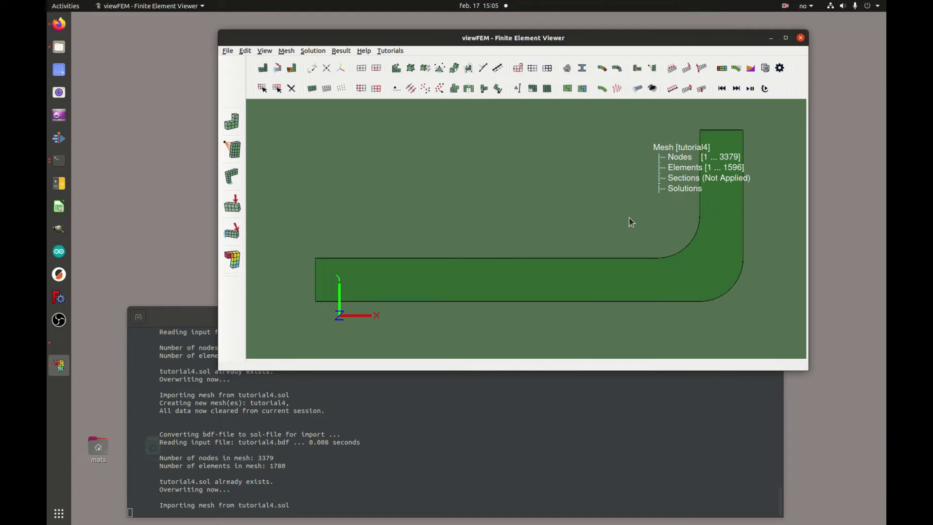
pyautogui.moveTo(619, 223); pyautogui.dragTo(576, 213)
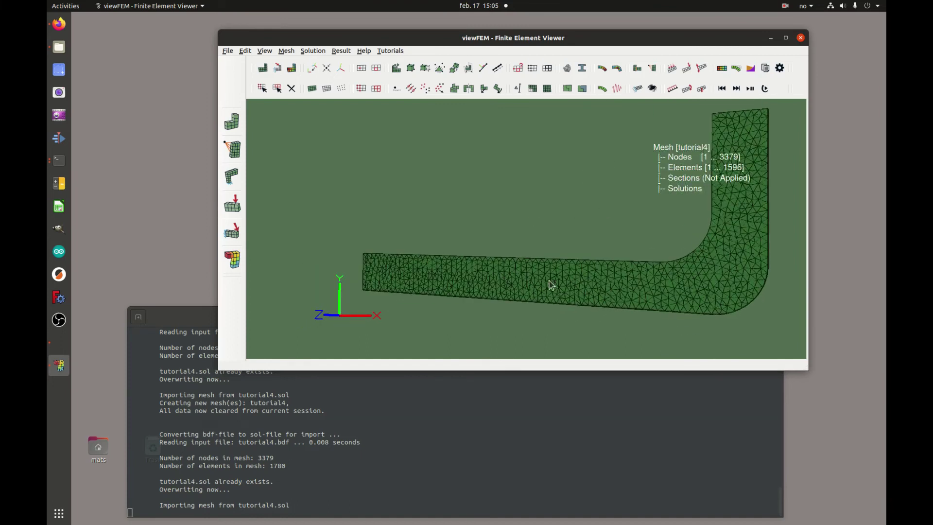
pyautogui.press('r')
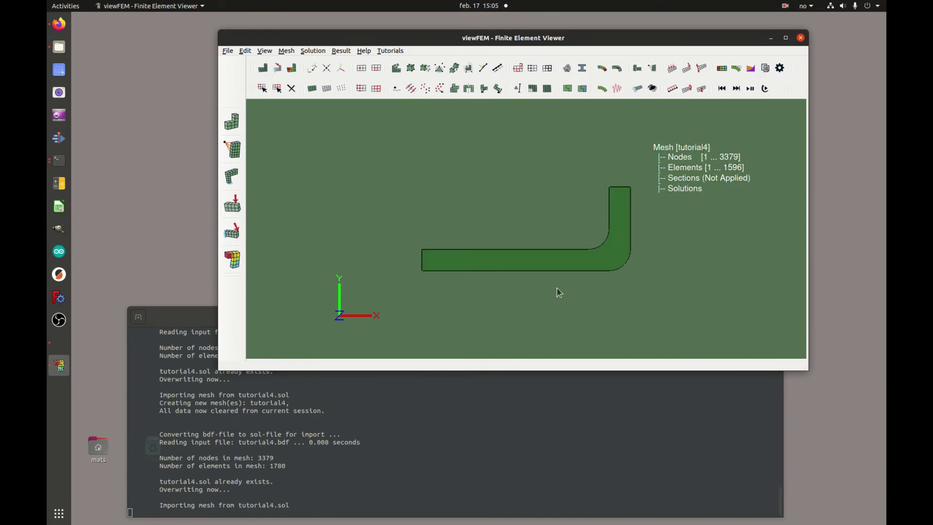
pyautogui.press('f')
pyautogui.click(327, 89)
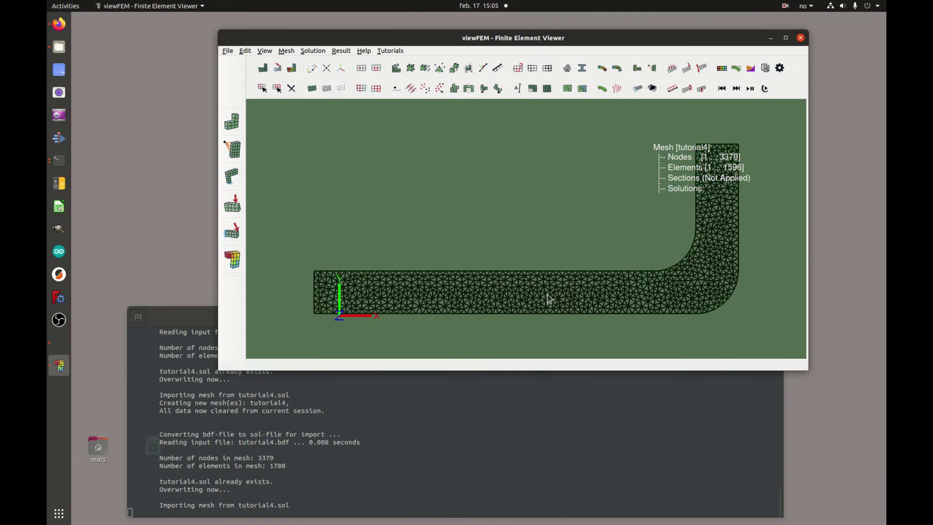
pyautogui.scroll(3, 559, 273)
pyautogui.scroll(3, 577, 207)
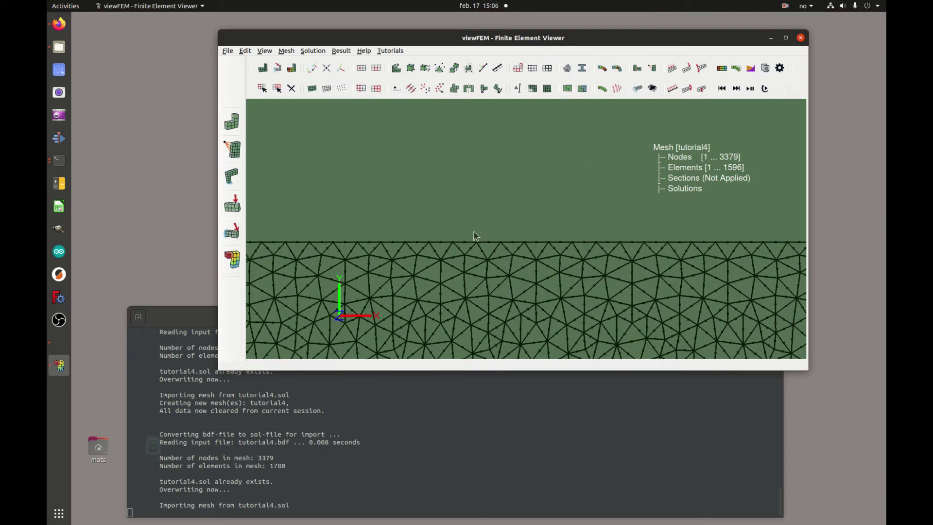
pyautogui.click(506, 269)
pyautogui.moveTo(506, 223); pyautogui.dragTo(588, 273)
pyautogui.click(540, 184)
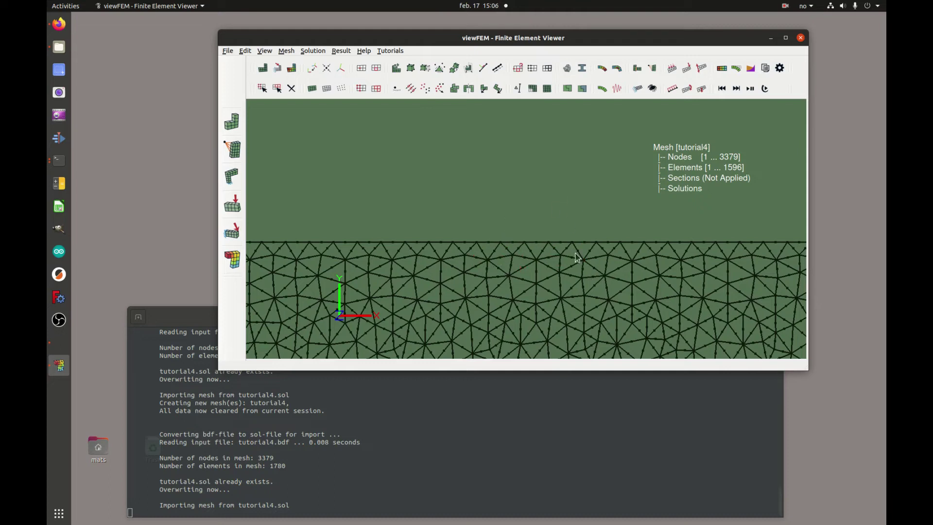
pyautogui.click(343, 89)
pyautogui.scroll(-5, 534, 292)
pyautogui.scroll(-3, 574, 270)
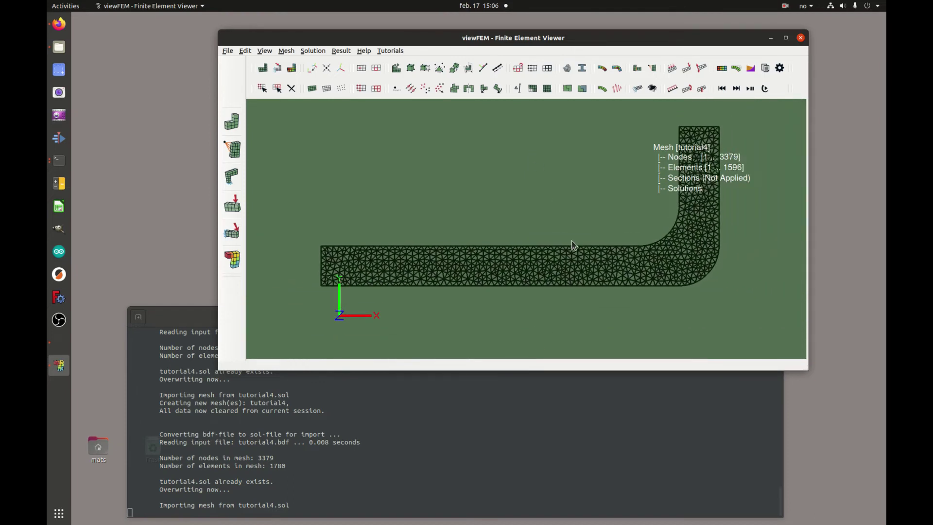
pyautogui.moveTo(376, 278); pyautogui.dragTo(553, 269, button='middle')
# Box-select the left-edge nodes of the horizontal leg and save them as nodeset 1
pyautogui.scroll(5, 478, 320)
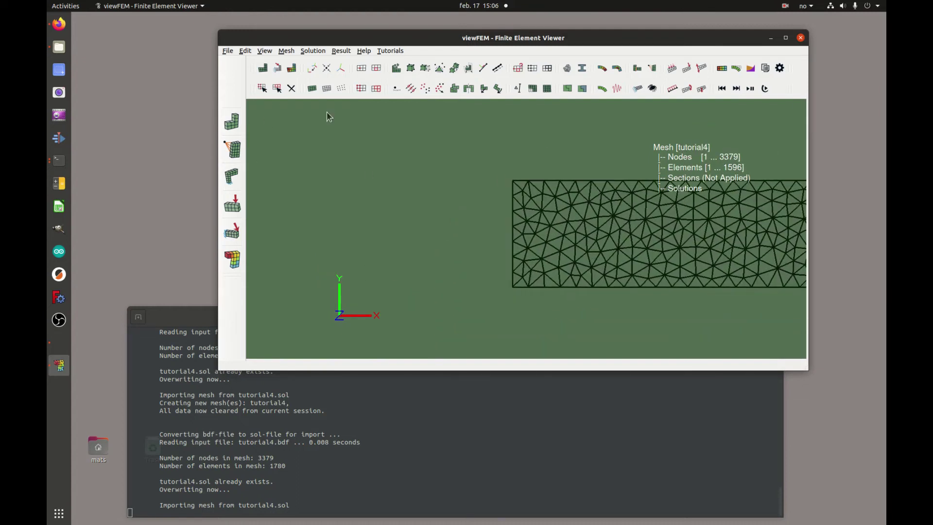
pyautogui.moveTo(483, 166); pyautogui.dragTo(517, 318)
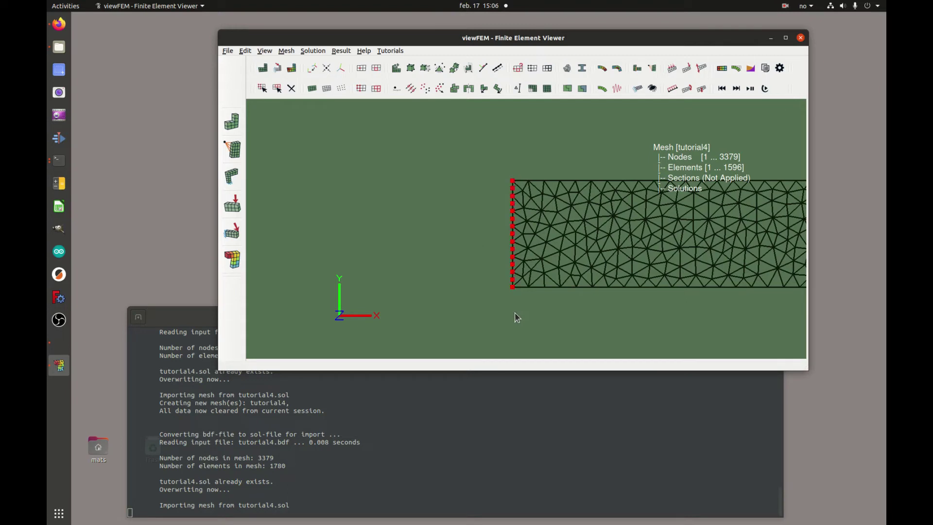
pyautogui.click(533, 69)
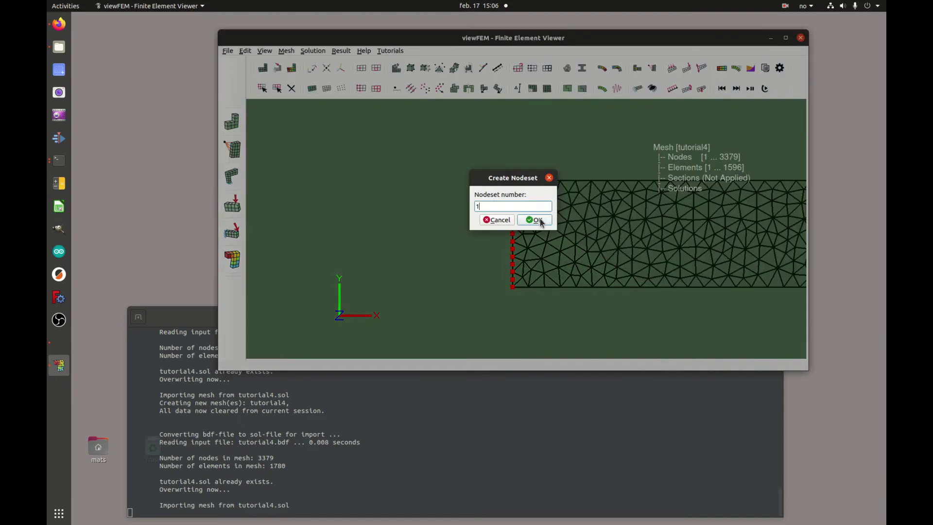
pyautogui.click(535, 220)
# Box-select the vertical leg's upper inner-edge nodes and save them as nodeset 2
pyautogui.scroll(-3, 577, 313)
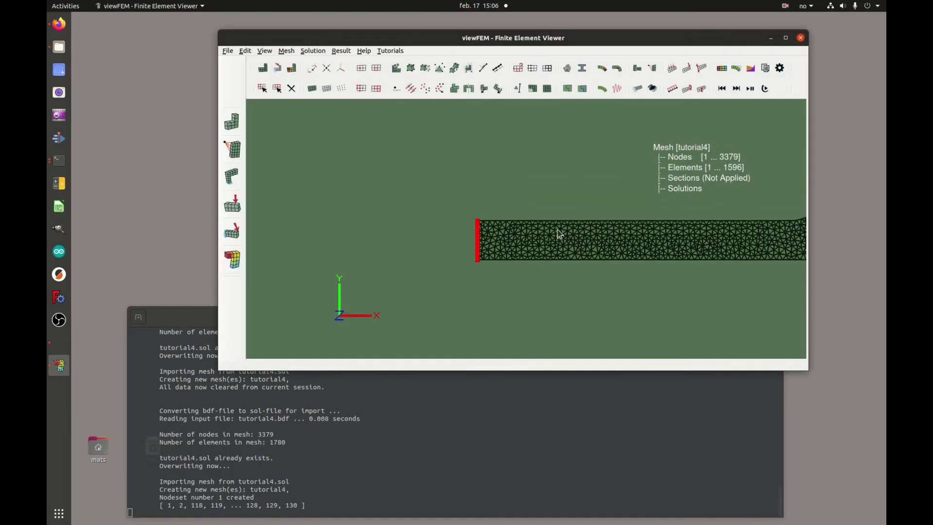
pyautogui.scroll(5, 518, 150)
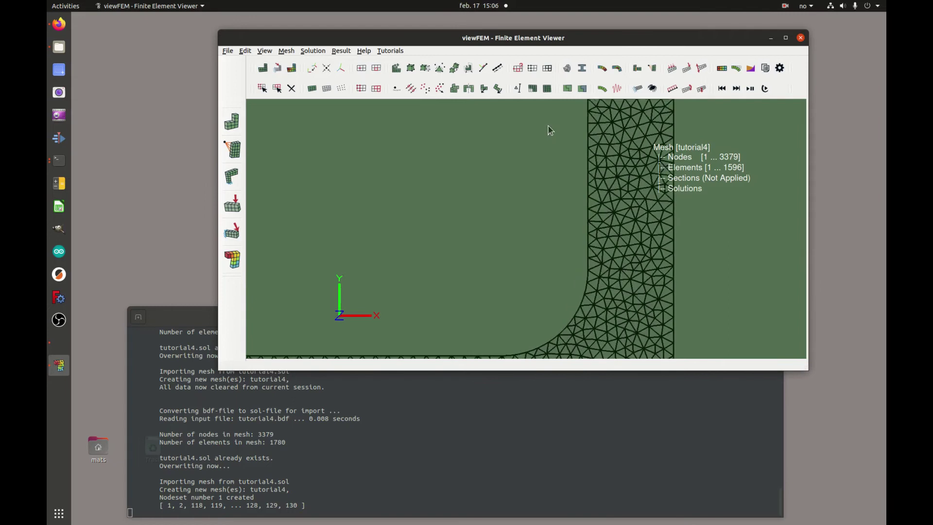
pyautogui.moveTo(550, 130); pyautogui.dragTo(535, 185, button='middle')
pyautogui.moveTo(543, 133); pyautogui.dragTo(574, 307)
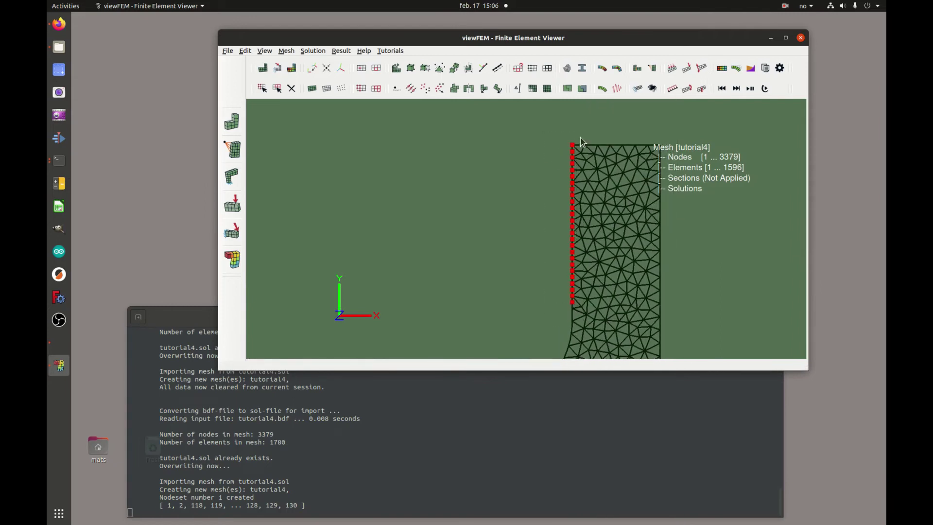
pyautogui.click(534, 69)
pyautogui.click(534, 220)
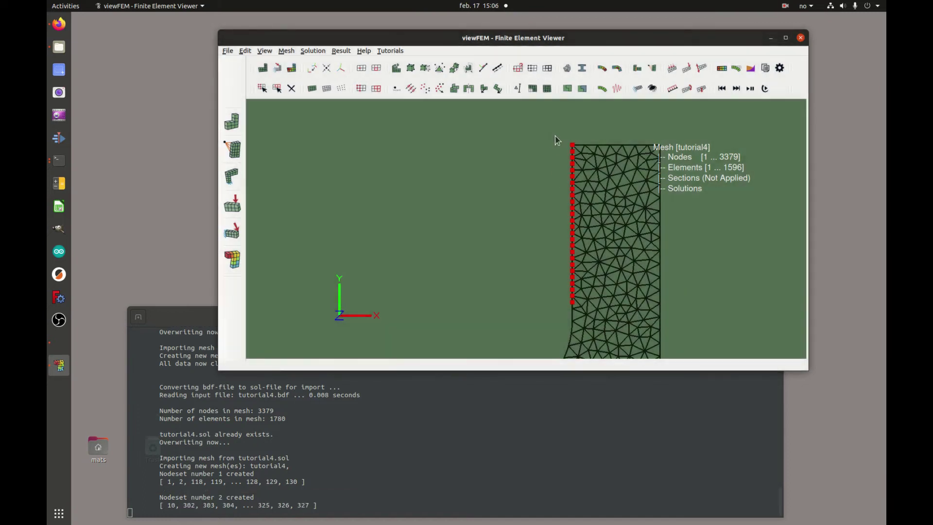
pyautogui.scroll(-3, 507, 301)
pyautogui.scroll(3, 548, 227)
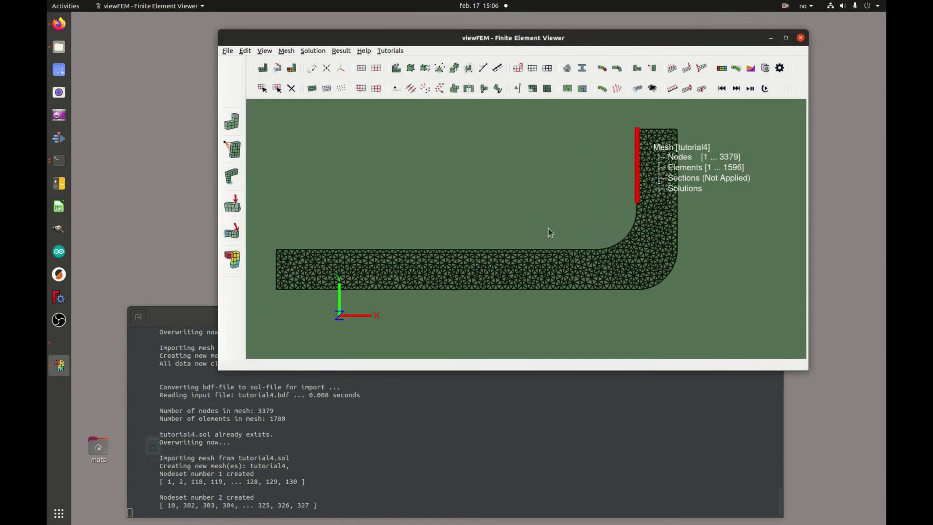
pyautogui.scroll(-1, 544, 190)
pyautogui.moveTo(547, 193); pyautogui.dragTo(530, 197, button='middle')
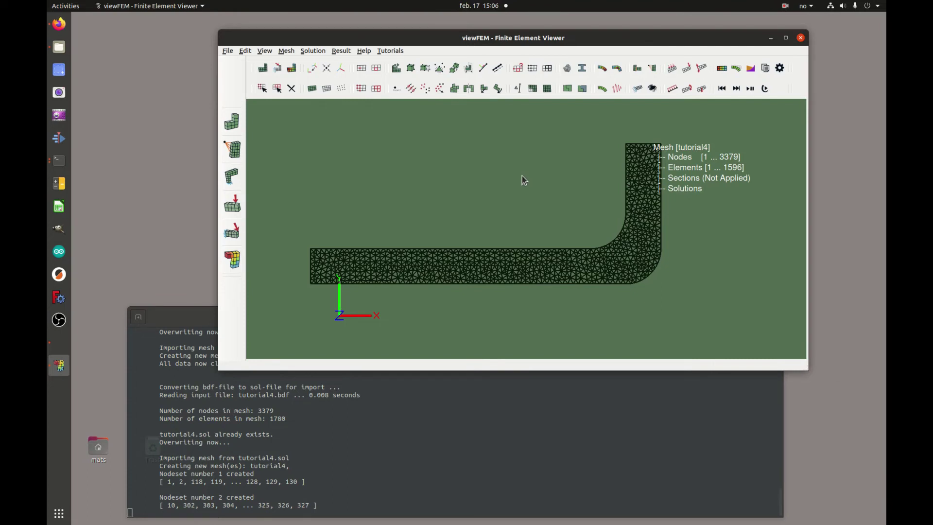
# Highlight elementset 999 to confirm it covers all elements 1–1596
pyautogui.click(376, 88)
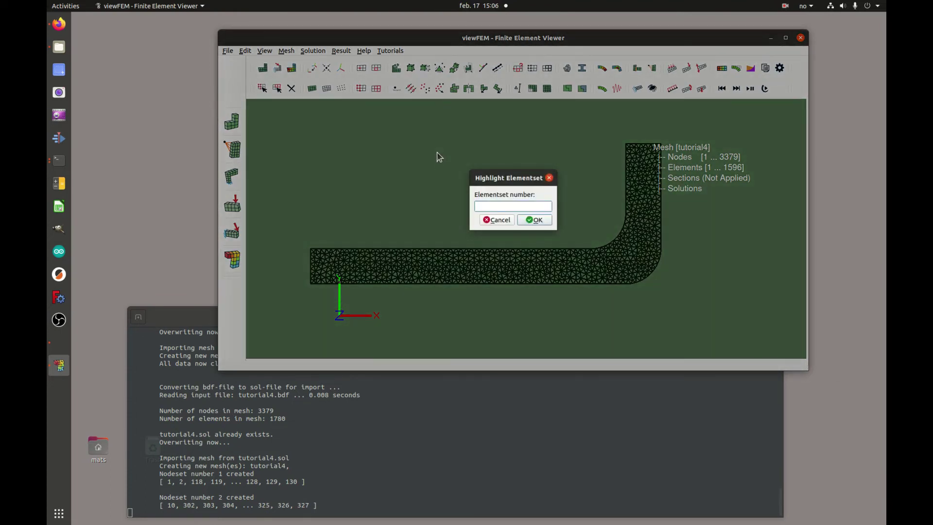
pyautogui.write('999')
pyautogui.click(537, 220)
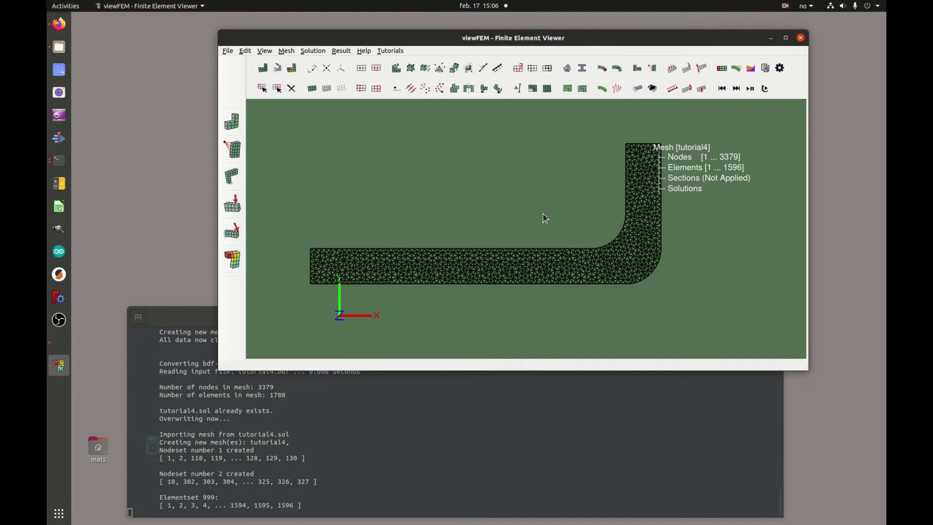
pyautogui.moveTo(547, 213); pyautogui.dragTo(523, 195, button='middle')
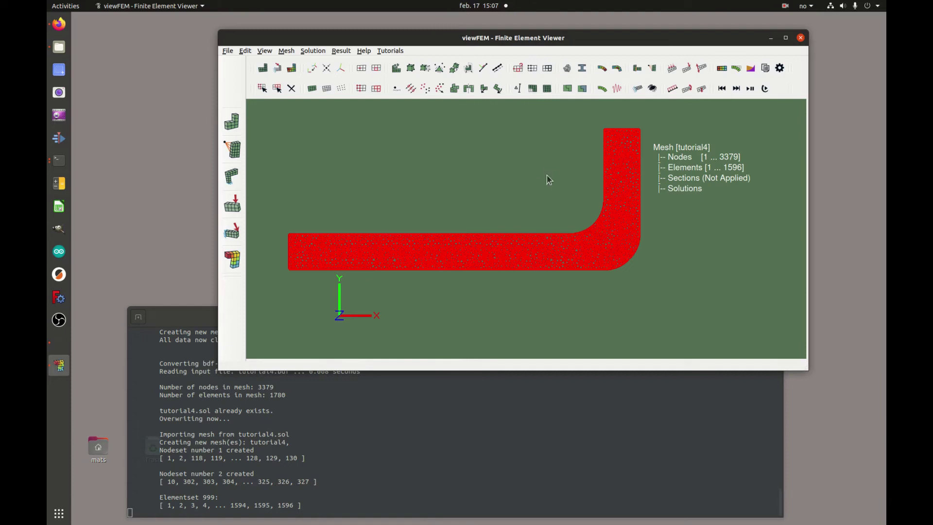
# Create section-1 with 6061-T6_aluminum (N mm kg) material and a 2D thickness of 5.0
pyautogui.click(568, 90)
pyautogui.moveTo(488, 184); pyautogui.dragTo(476, 149)
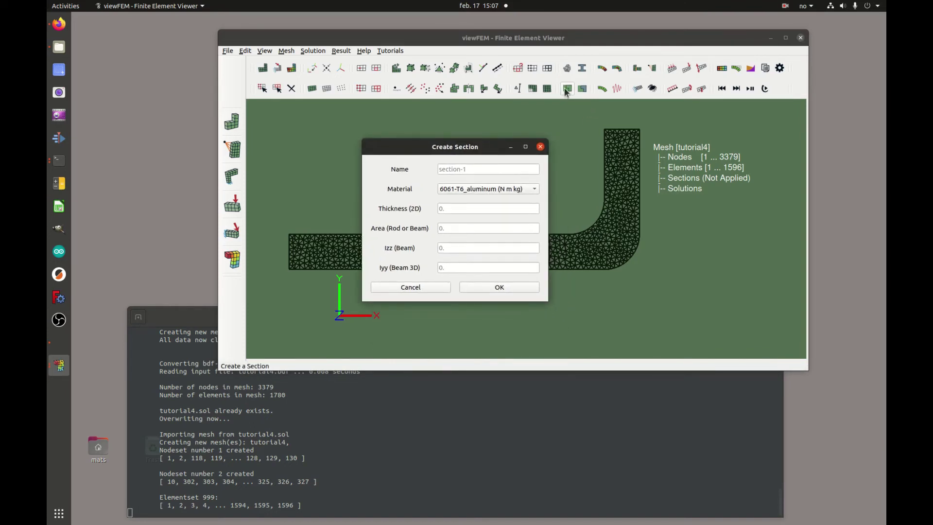
pyautogui.click(489, 288)
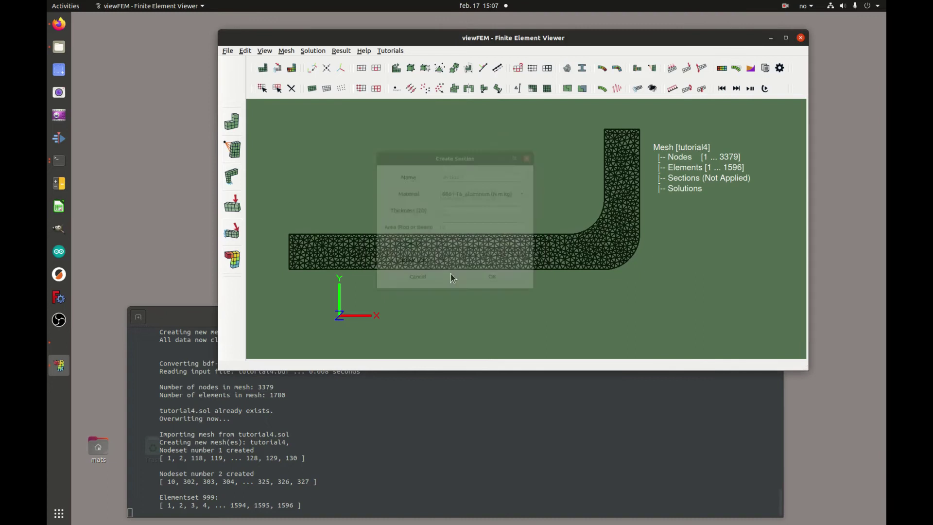
pyautogui.click(567, 90)
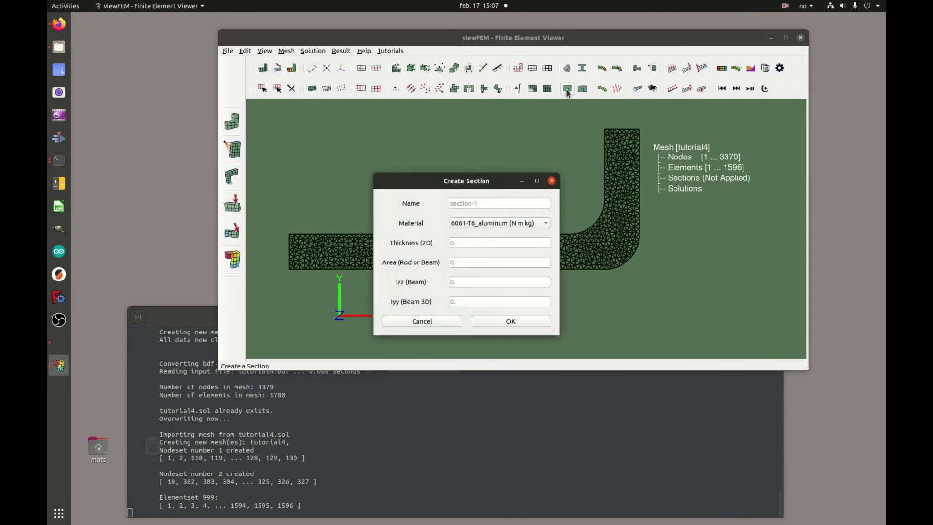
pyautogui.click(492, 223)
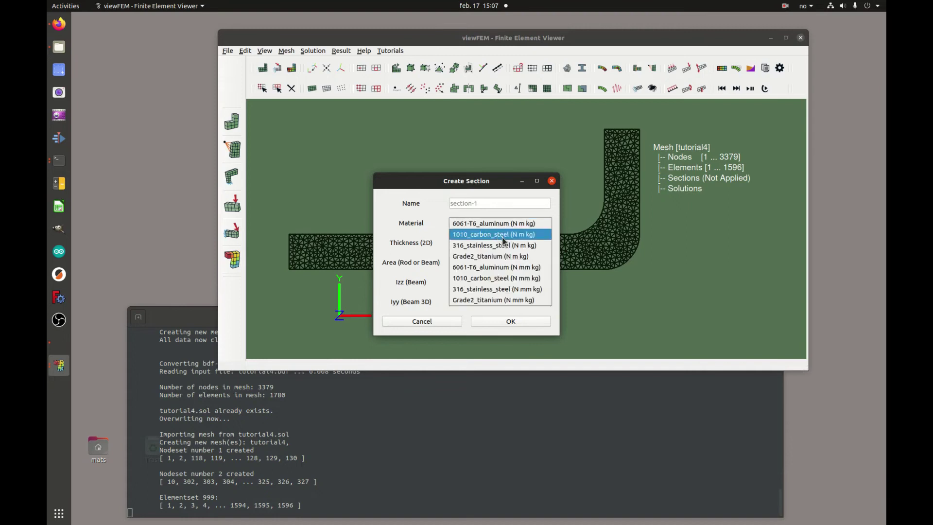
pyautogui.click(526, 269)
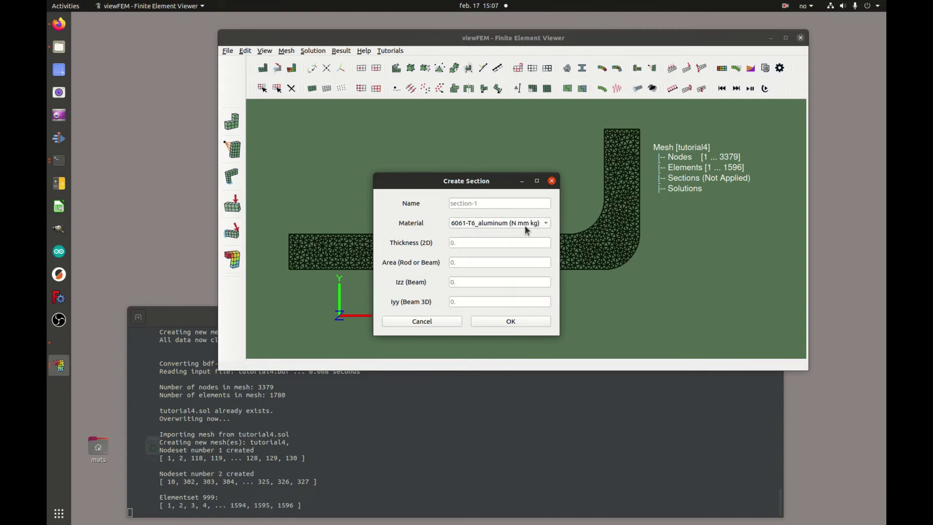
pyautogui.click(487, 242)
pyautogui.click(517, 320)
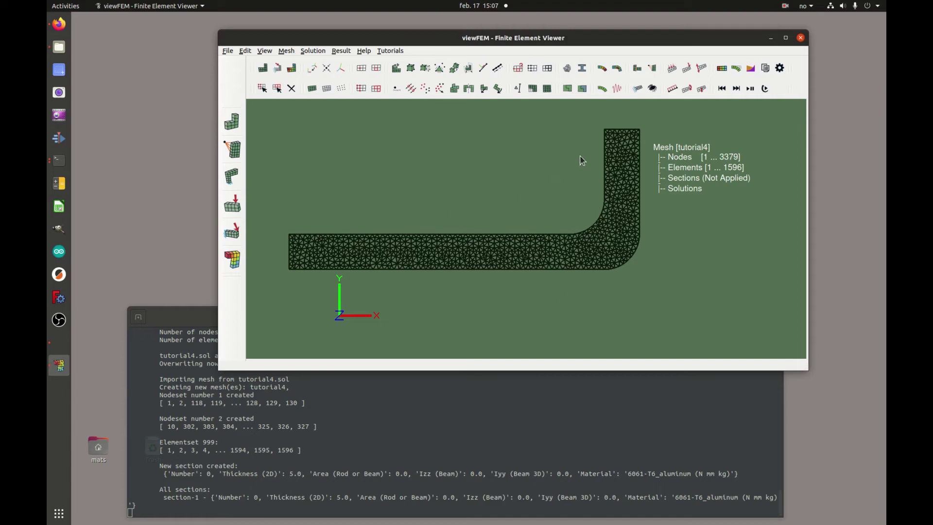
# Apply section-1 to elementset 999, then box-select elements at the bend and clear the selection
pyautogui.click(583, 89)
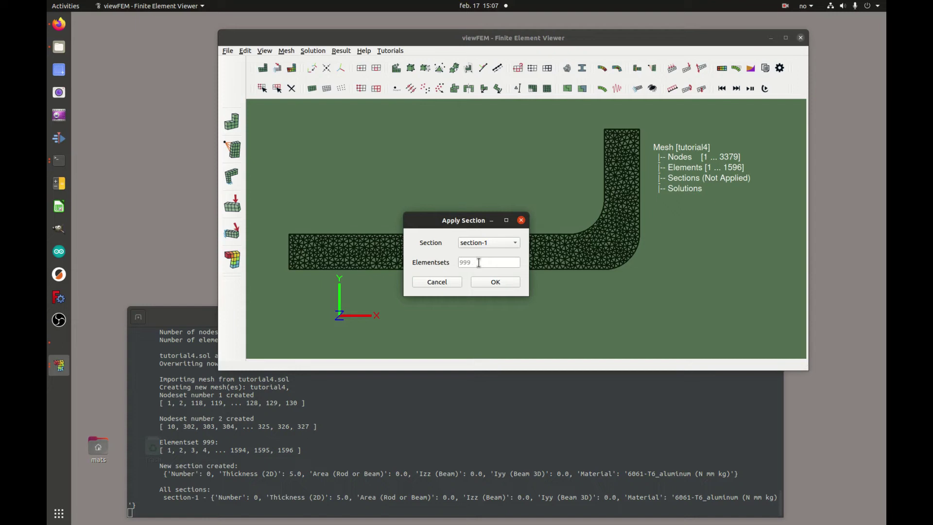
pyautogui.click(496, 282)
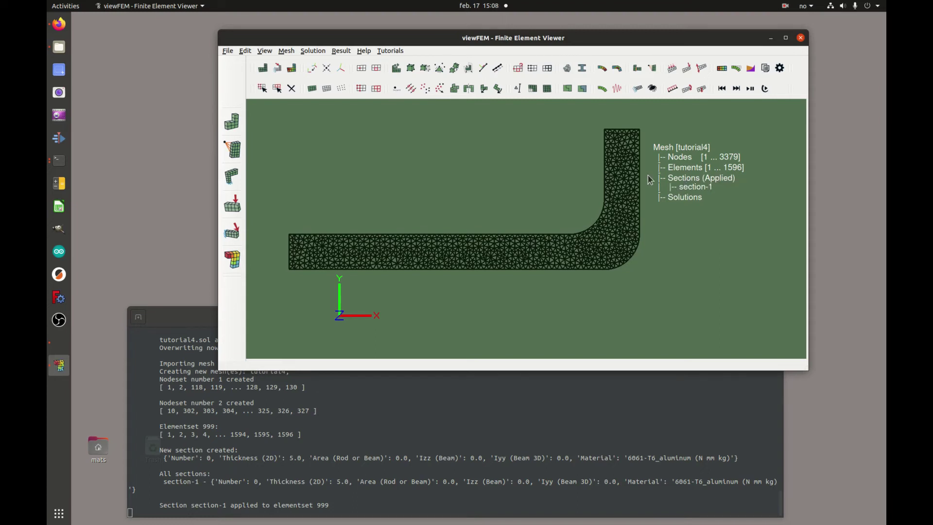
pyautogui.click(263, 88)
pyautogui.moveTo(503, 165); pyautogui.dragTo(623, 235)
pyautogui.moveTo(533, 181); pyautogui.dragTo(620, 254)
pyautogui.click(693, 252)
# Create static solution-1 and fix nodeset 1 with zero displacement in DOFs 1–6
pyautogui.click(603, 69)
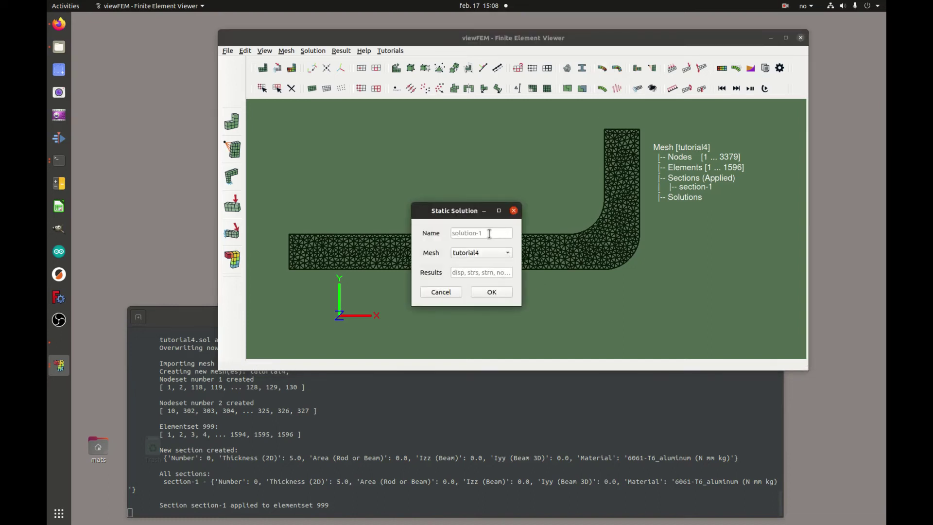
pyautogui.click(501, 293)
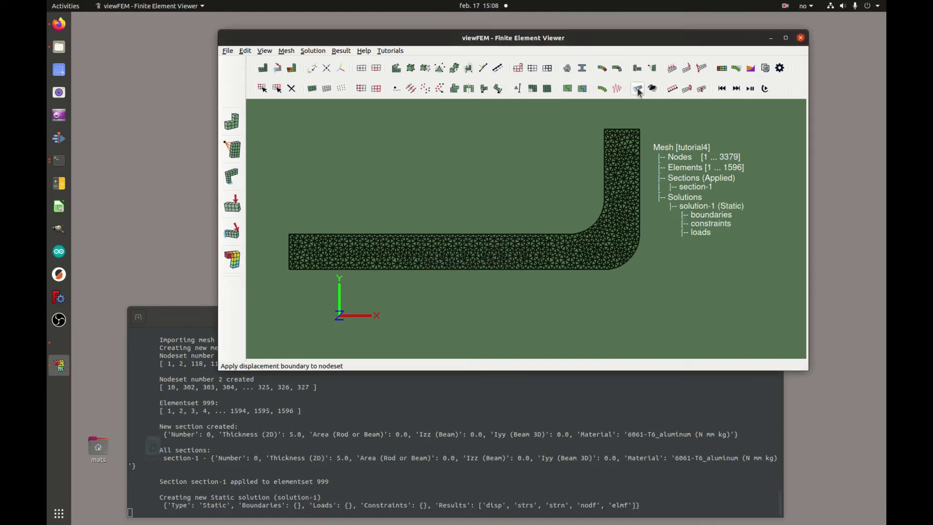
pyautogui.click(638, 89)
pyautogui.click(491, 282)
pyautogui.click(486, 263)
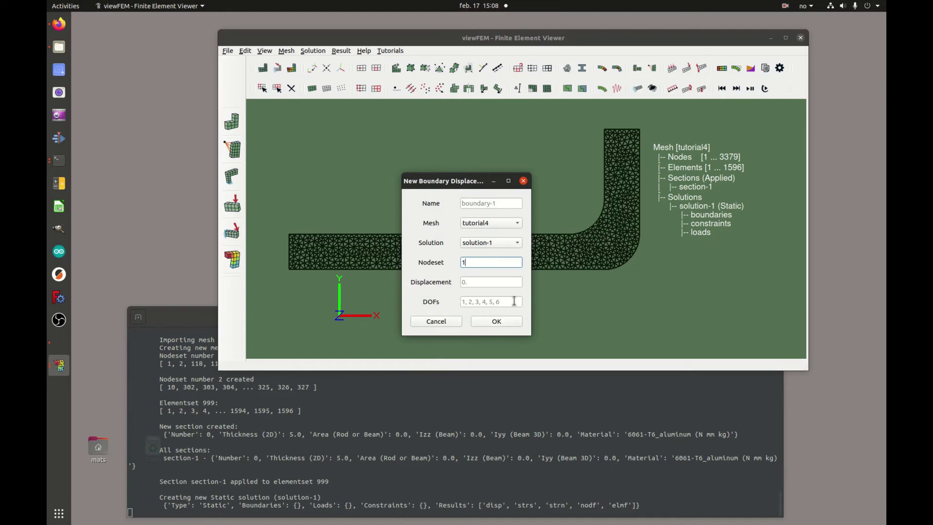
pyautogui.click(475, 300)
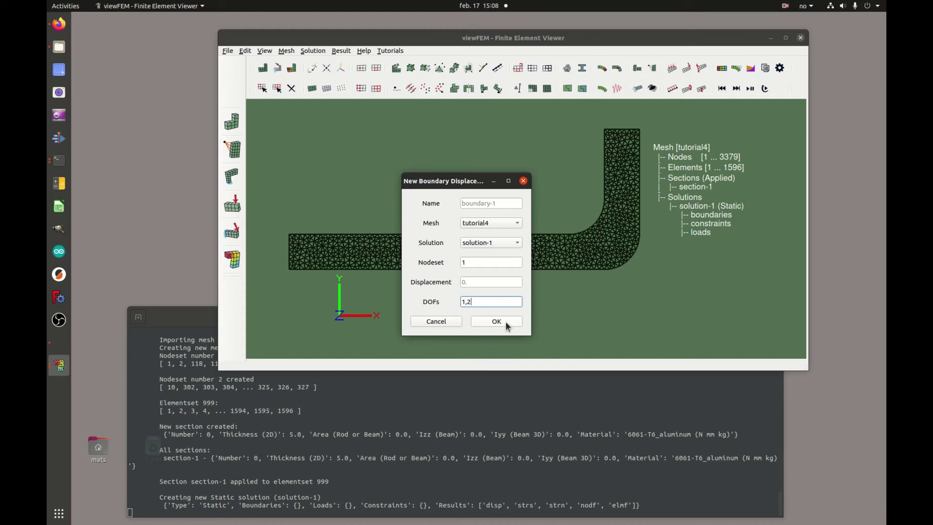
pyautogui.press('BackSpace')
pyautogui.press('BackSpace')
pyautogui.press('BackSpace')
pyautogui.click(497, 322)
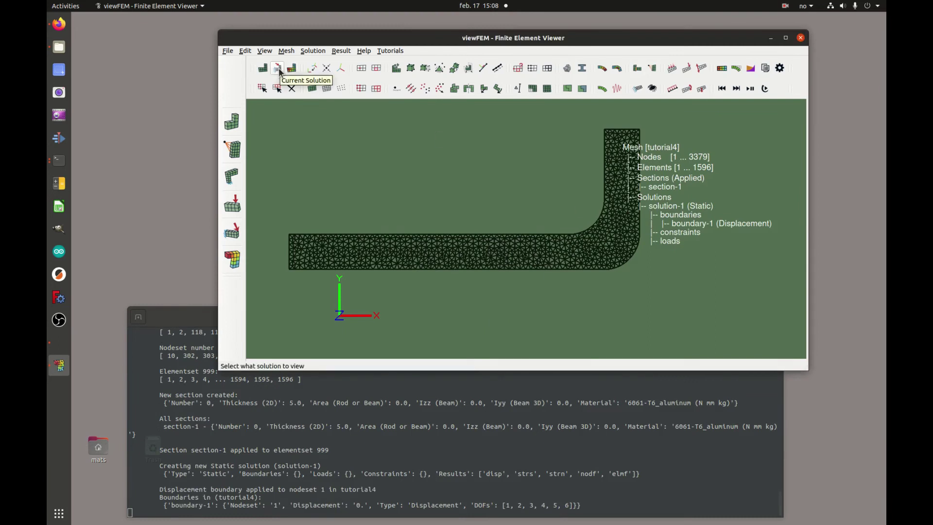
# Make solution-1 the current solution shown on the mesh
pyautogui.click(278, 69)
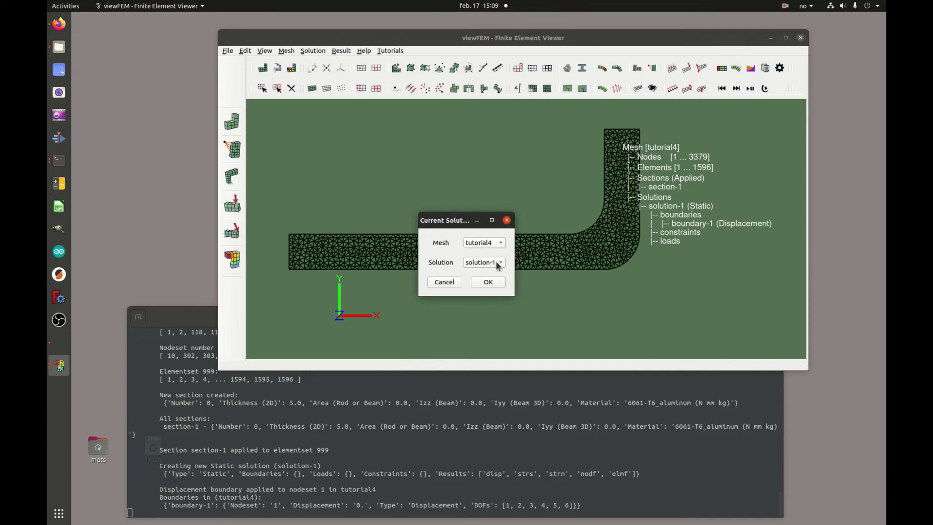
pyautogui.click(493, 283)
pyautogui.moveTo(504, 286); pyautogui.dragTo(365, 299, button='middle')
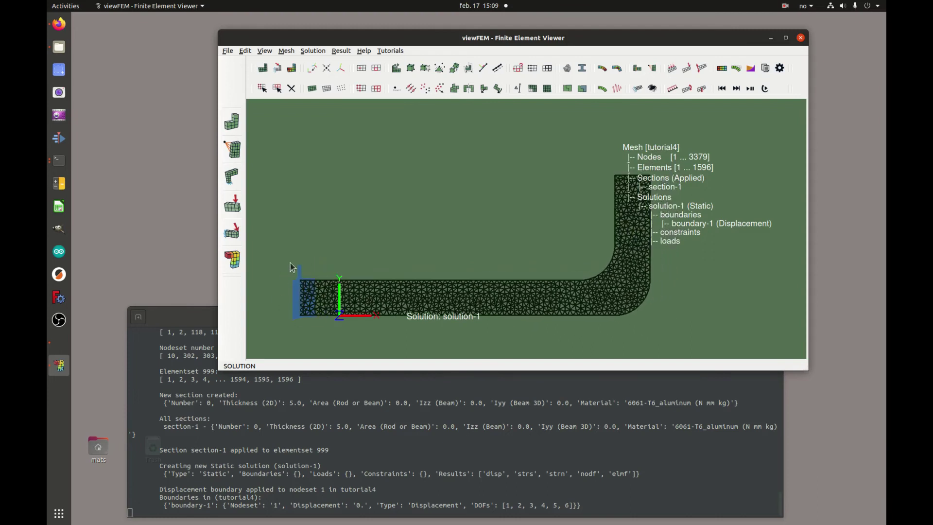
pyautogui.moveTo(563, 179); pyautogui.dragTo(553, 177, button='middle')
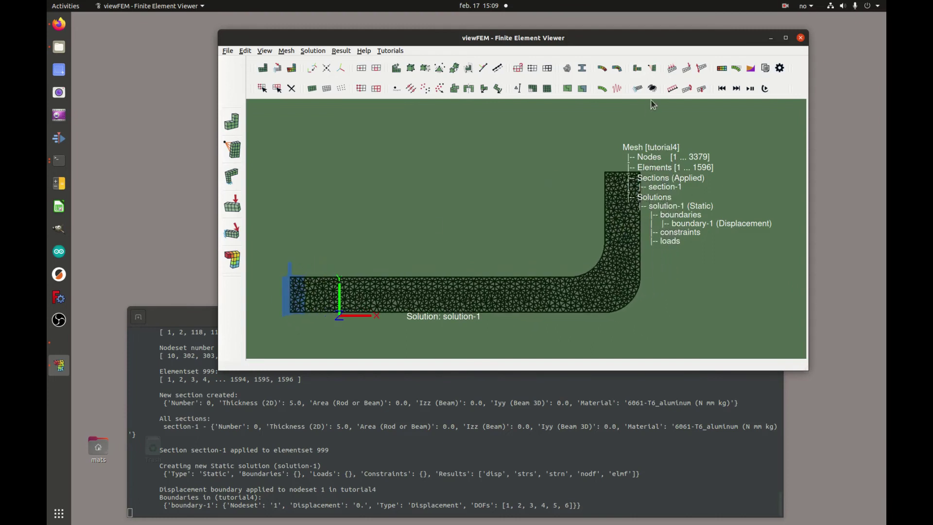
# Add a uniform force of 200 on nodeset 2 with x-vector 1 and y-vector 0
pyautogui.click(672, 69)
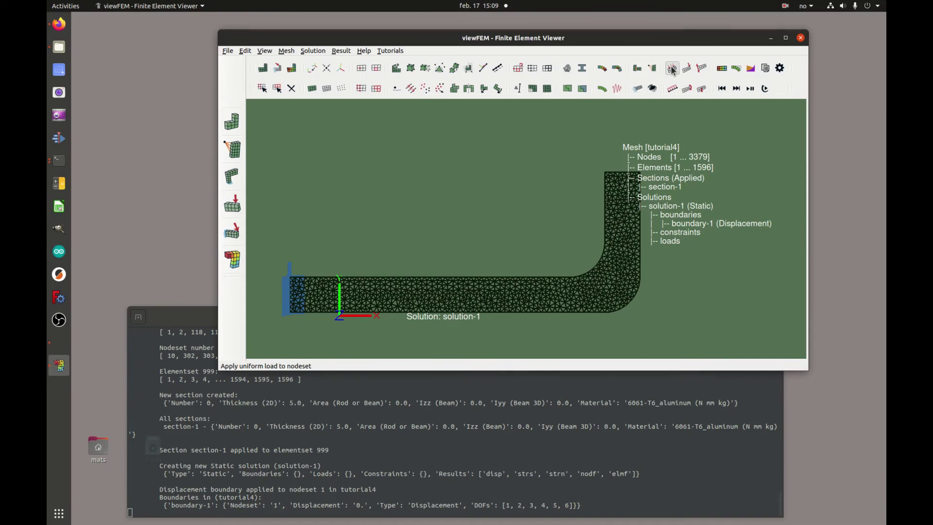
pyautogui.moveTo(468, 166); pyautogui.dragTo(435, 145)
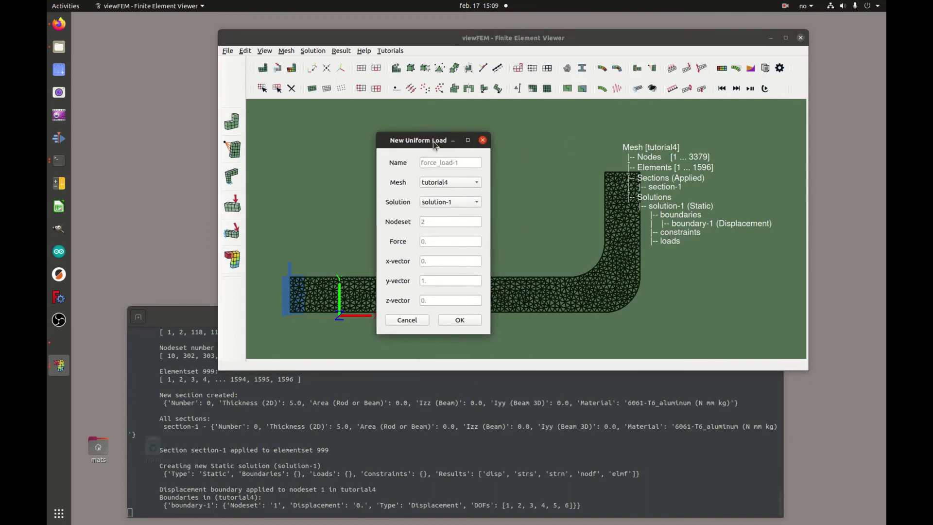
pyautogui.click(433, 224)
pyautogui.click(443, 241)
pyautogui.click(450, 281)
pyautogui.write('0')
pyautogui.click(446, 261)
pyautogui.click(464, 320)
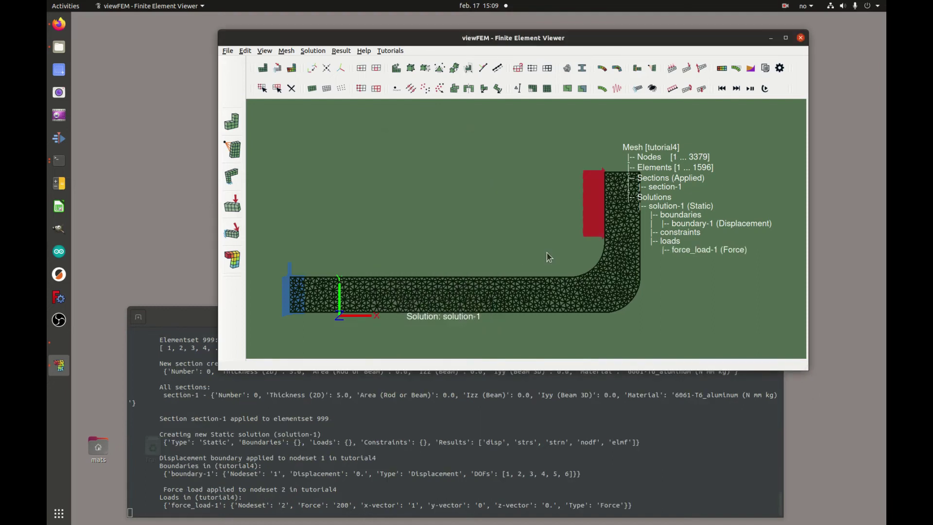
# Write solution-1 to sol_file-1.sol, plotting displacement and stress but not node or element forces
pyautogui.click(767, 68)
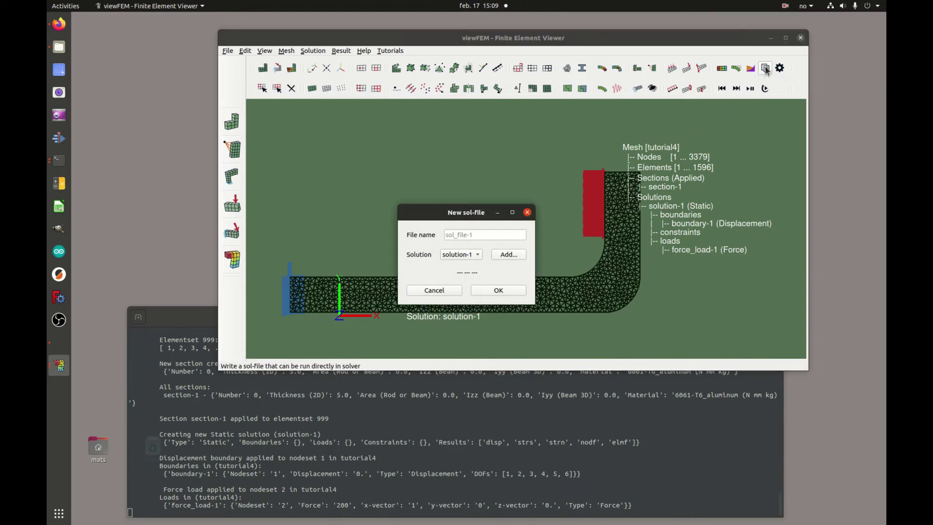
pyautogui.click(491, 233)
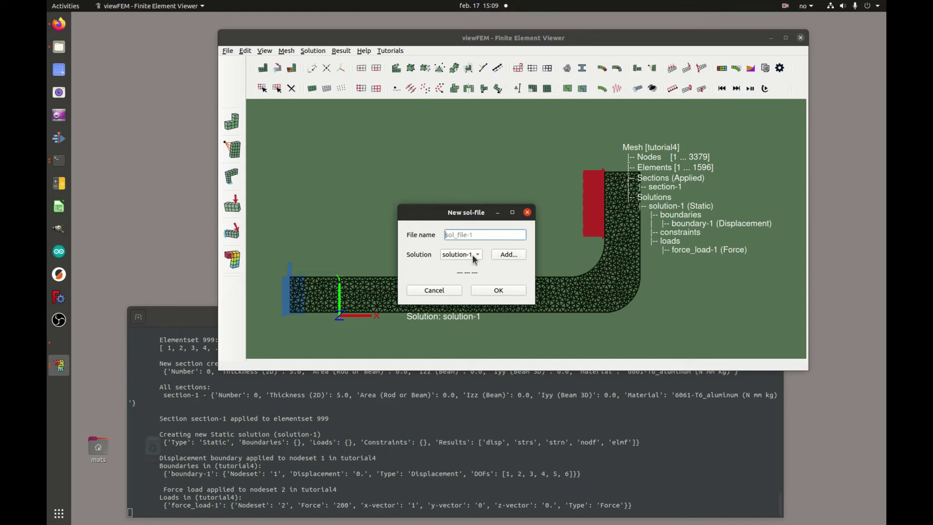
pyautogui.click(502, 256)
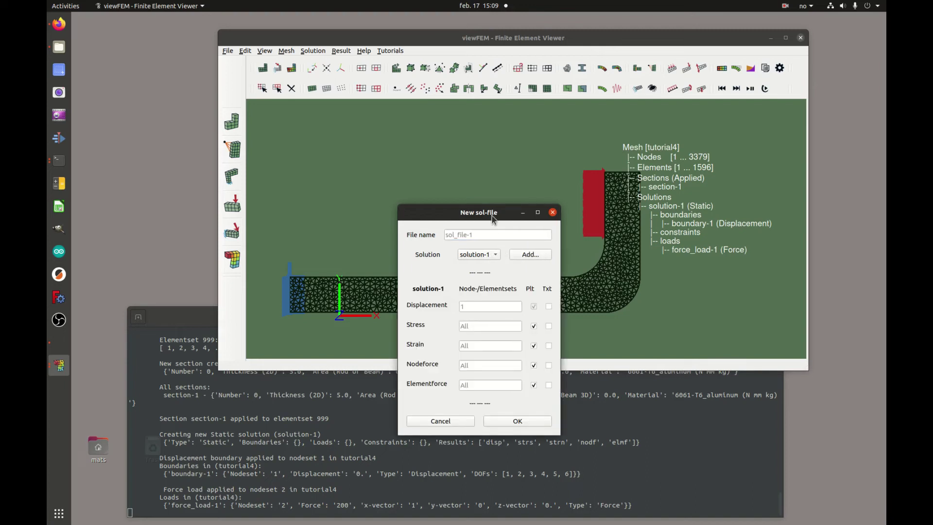
pyautogui.moveTo(494, 217); pyautogui.dragTo(488, 124)
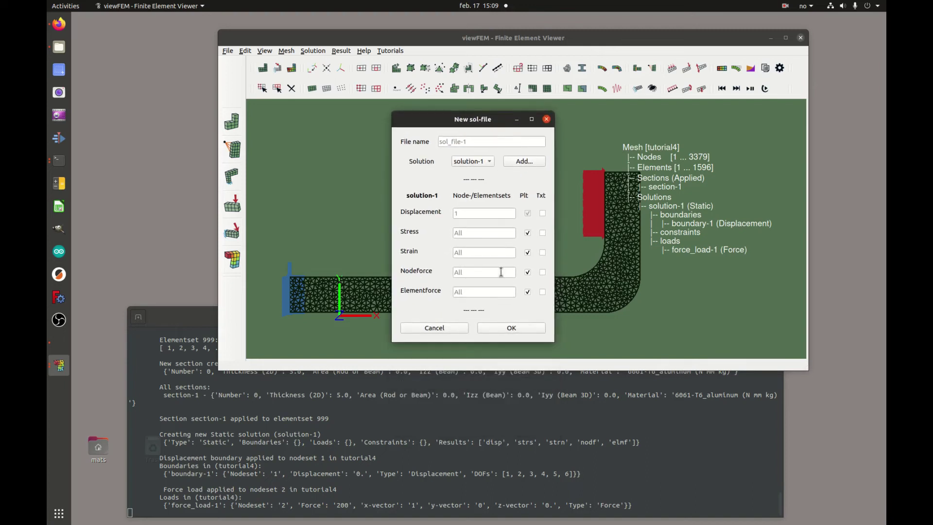
pyautogui.click(528, 292)
pyautogui.click(528, 273)
pyautogui.click(528, 234)
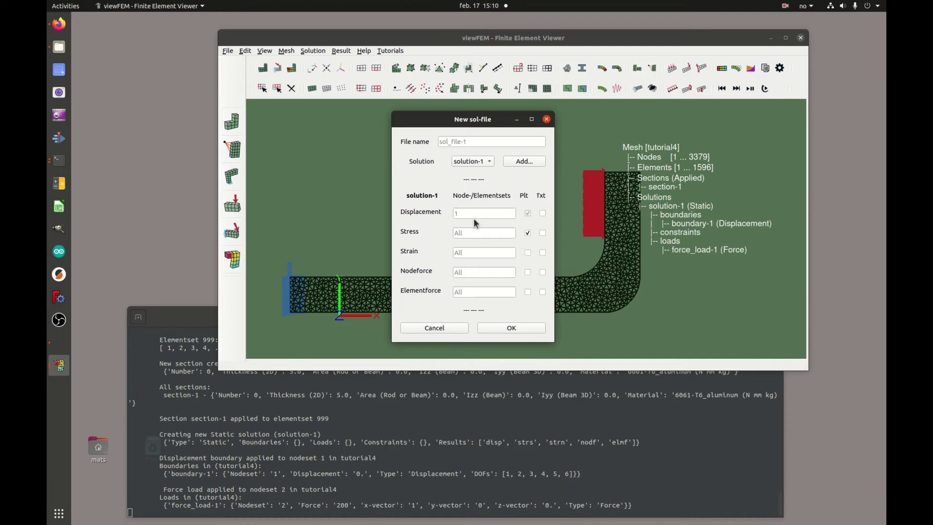
pyautogui.click(515, 330)
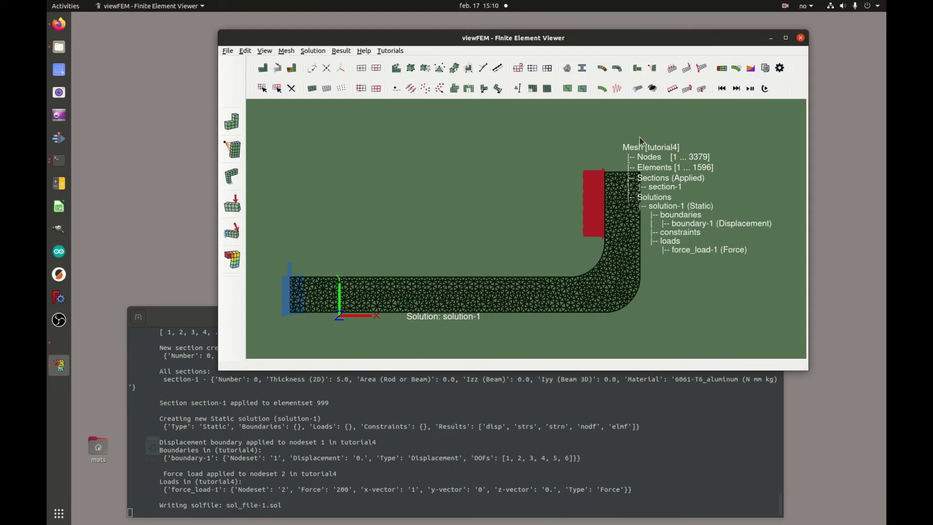
# Run sol_file-1.sol through the solver, which finishes in about 0.345 seconds
pyautogui.click(781, 70)
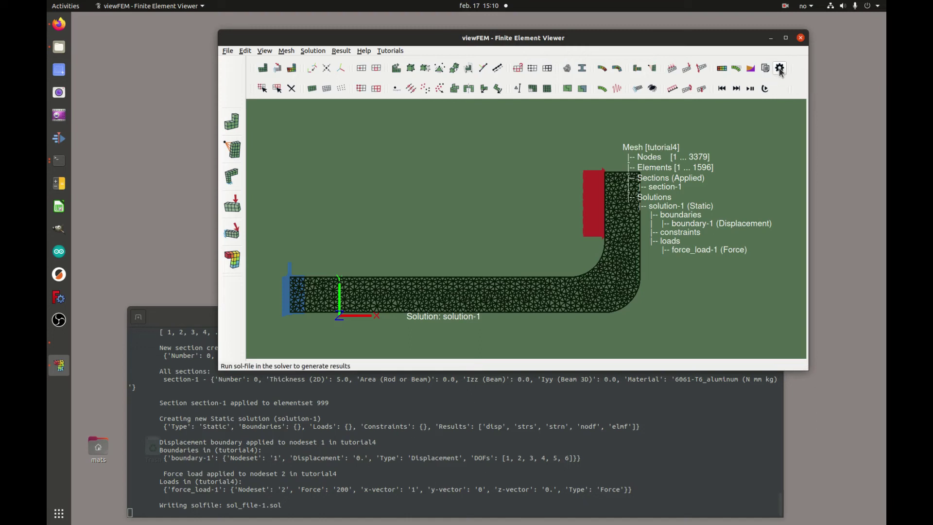
pyautogui.click(781, 70)
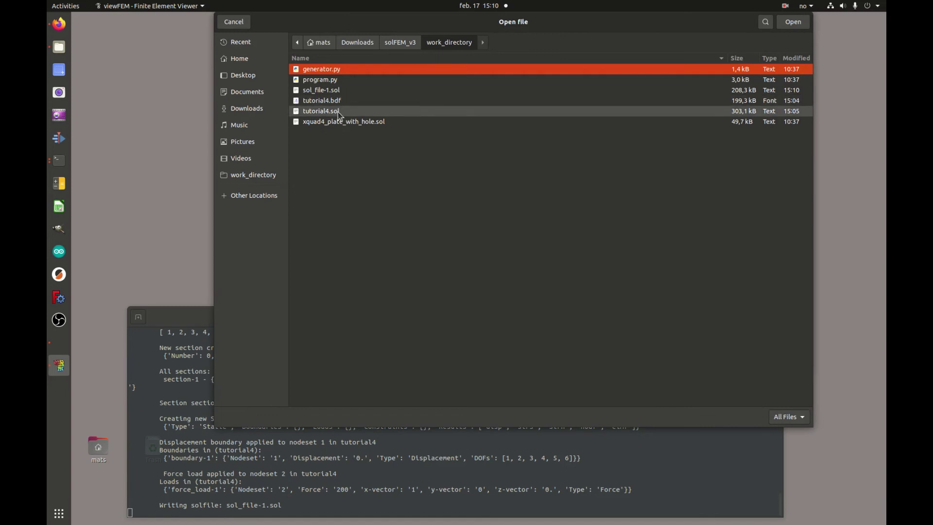
pyautogui.click(343, 92)
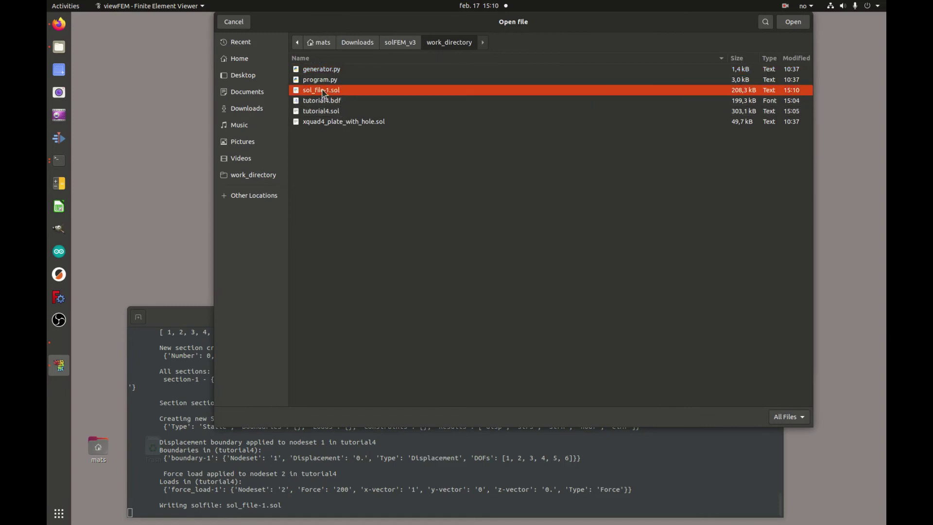
pyautogui.click(801, 21)
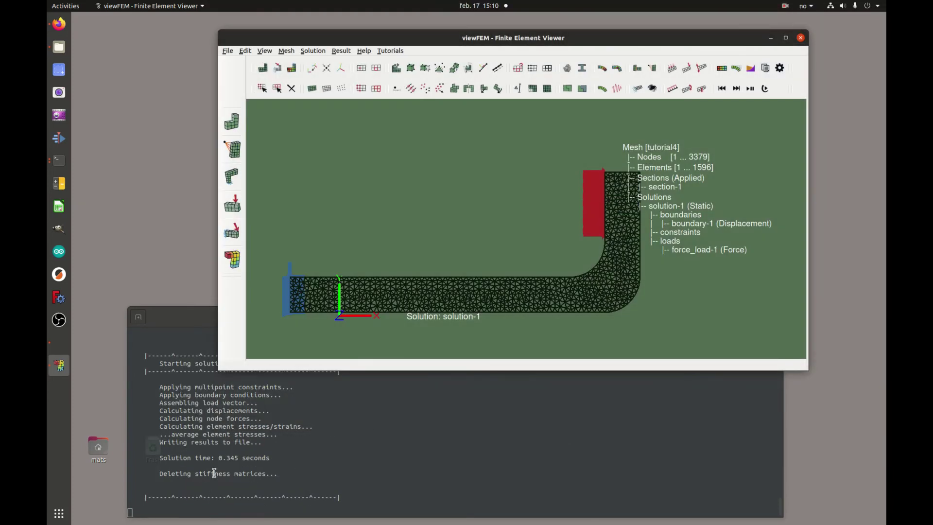
# Open the results file sol_file-1.out from work_directory
pyautogui.scroll(6, 214, 473)
pyautogui.scroll(-6, 214, 473)
pyautogui.click(227, 51)
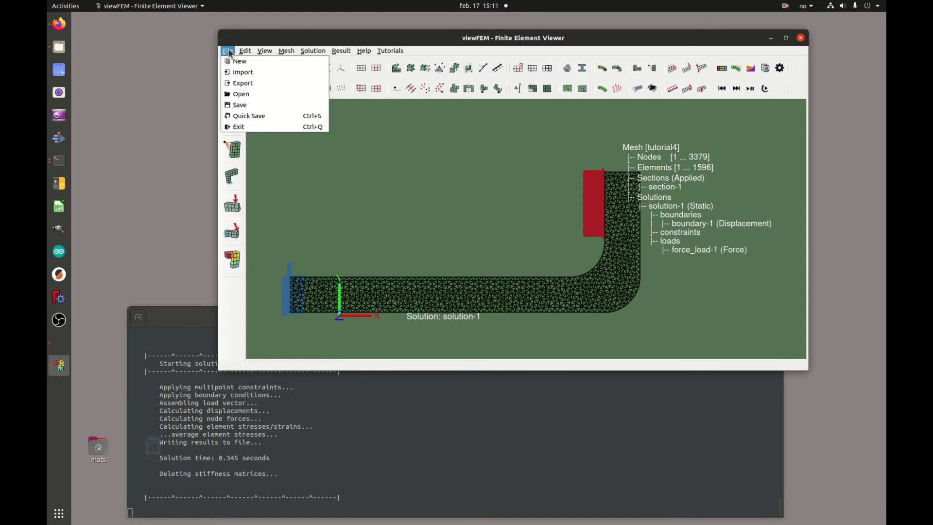
pyautogui.click(239, 94)
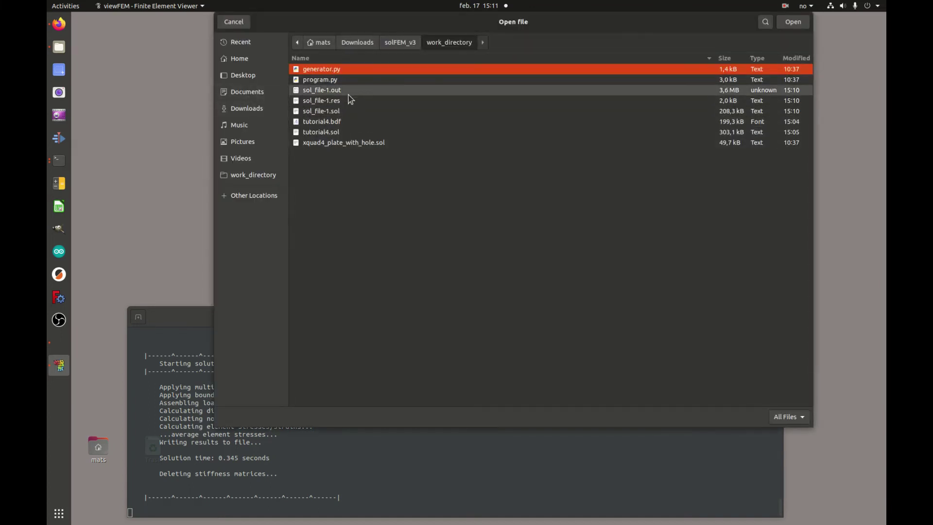
pyautogui.click(347, 91)
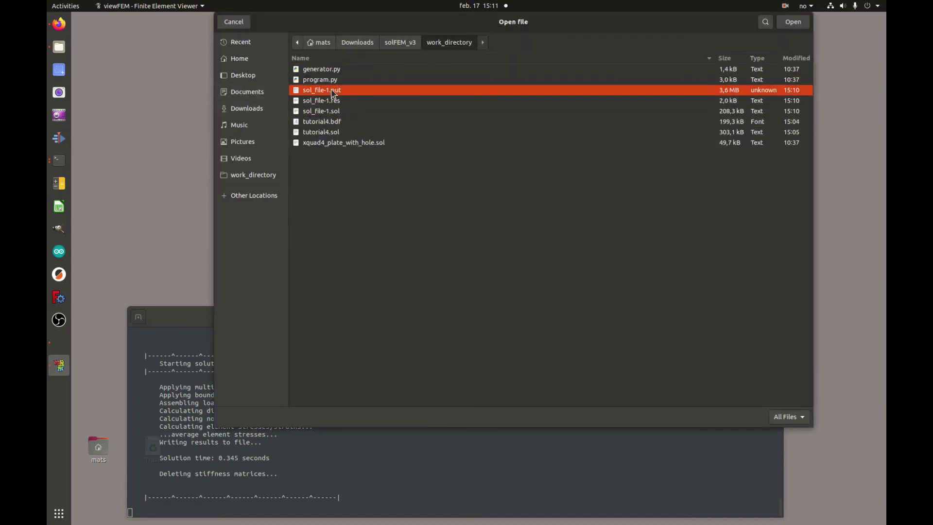
pyautogui.click(794, 22)
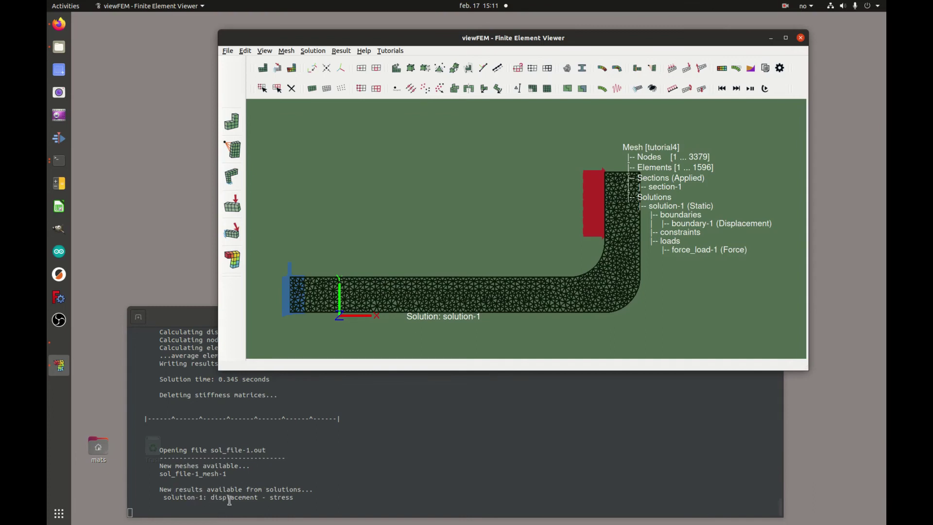
# Plot solution-1's displacement magnitude on the deformed plate at scale factor 20, peaking at 8.6088E-01
pyautogui.click(293, 87)
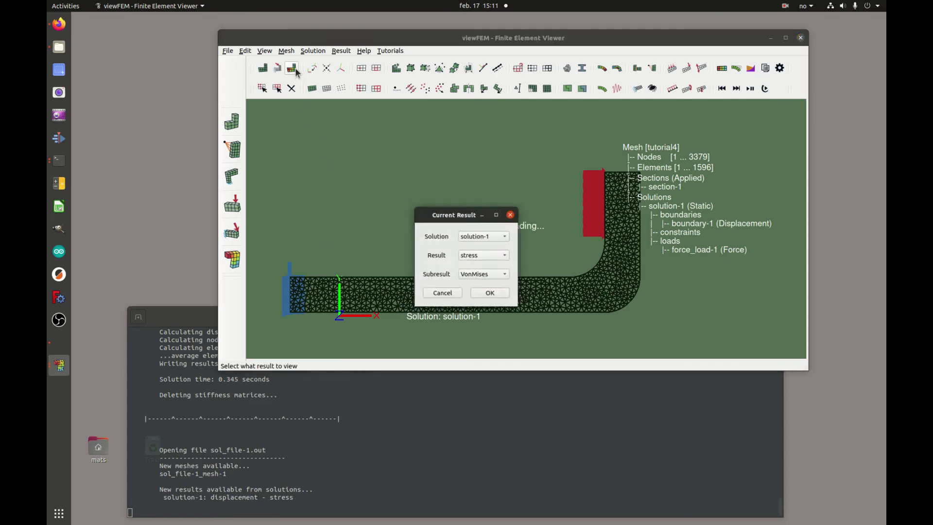
pyautogui.click(504, 233)
pyautogui.click(503, 234)
pyautogui.click(501, 253)
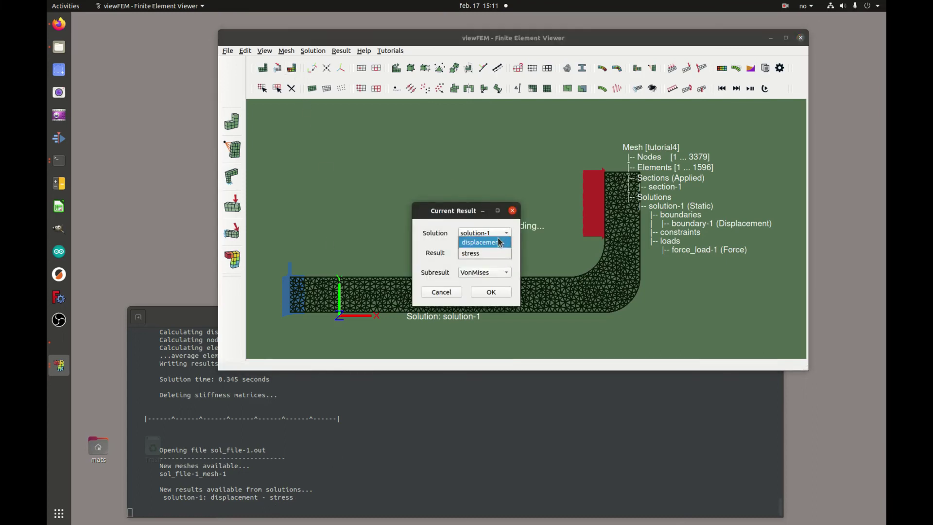
pyautogui.click(501, 243)
pyautogui.click(500, 272)
pyautogui.click(500, 296)
pyautogui.click(492, 292)
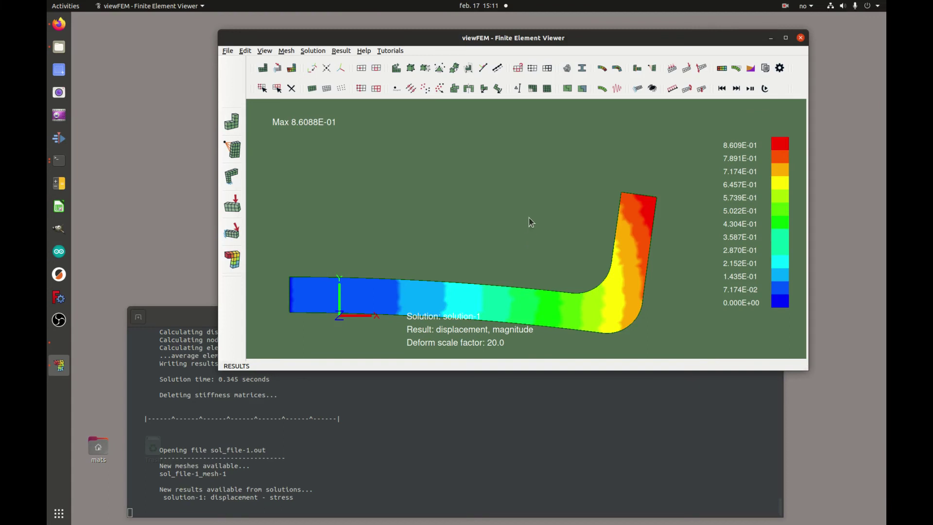
pyautogui.moveTo(529, 216); pyautogui.dragTo(562, 169, button='middle')
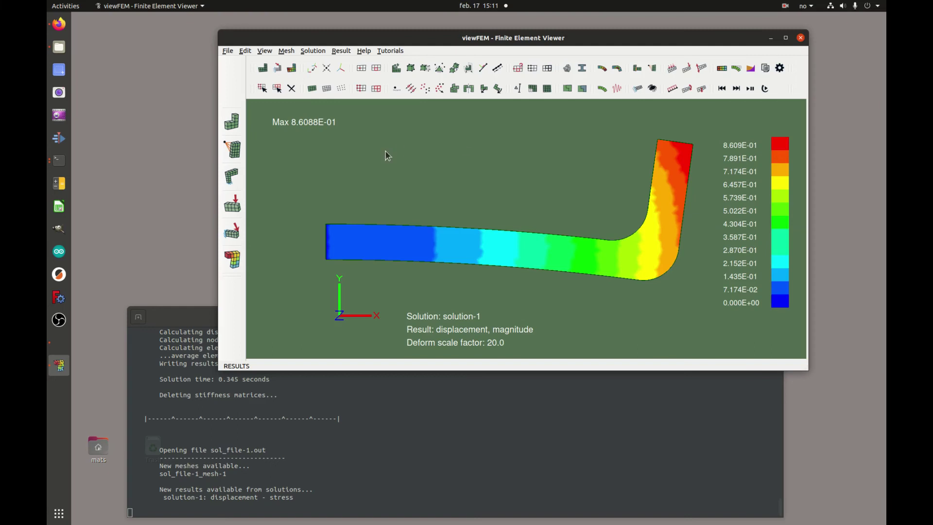
# Switch the displayed result to stress with the VonMises subresult, peaking at 4.2455E+01
pyautogui.click(292, 69)
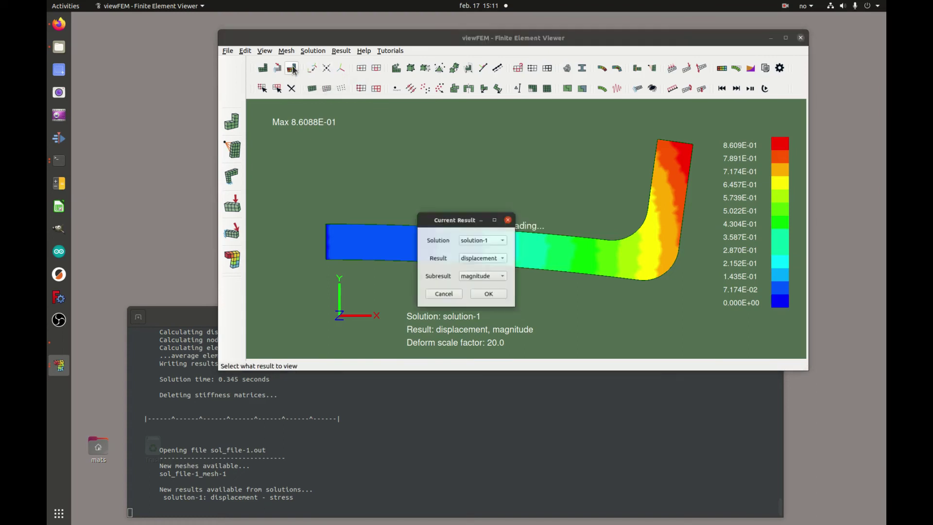
pyautogui.click(497, 258)
pyautogui.click(498, 263)
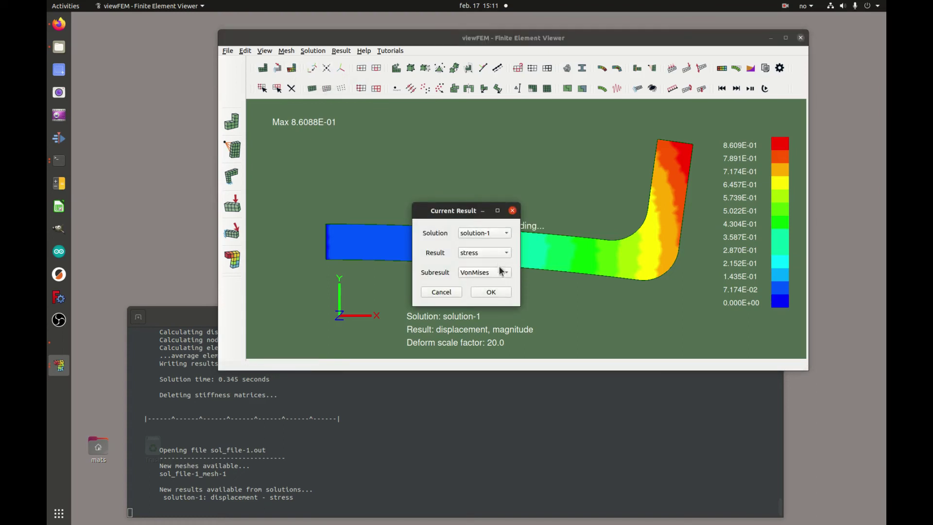
pyautogui.click(496, 293)
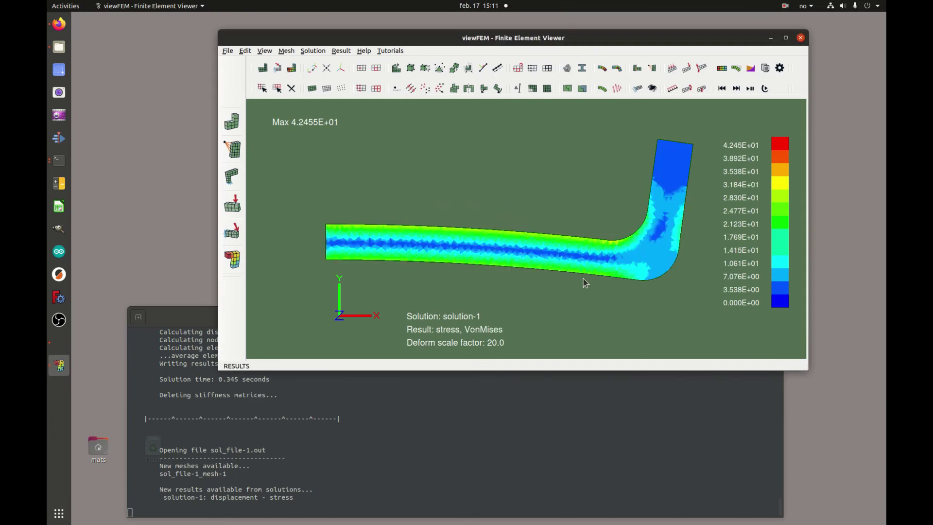
# Zoom, pan and rotate the view to focus on the plate's bend
pyautogui.moveTo(674, 315); pyautogui.dragTo(666, 203, button='right')
pyautogui.moveTo(666, 204); pyautogui.dragTo(462, 144)
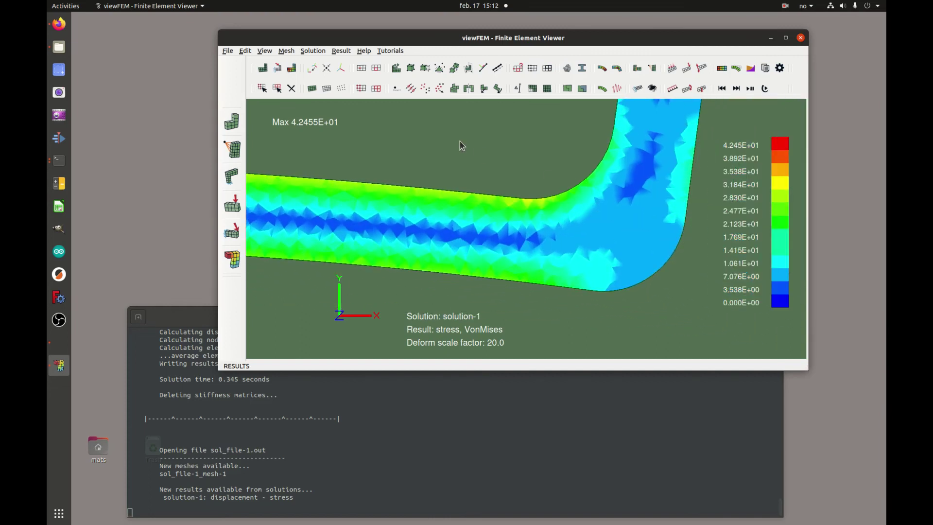
pyautogui.moveTo(631, 263); pyautogui.dragTo(590, 258)
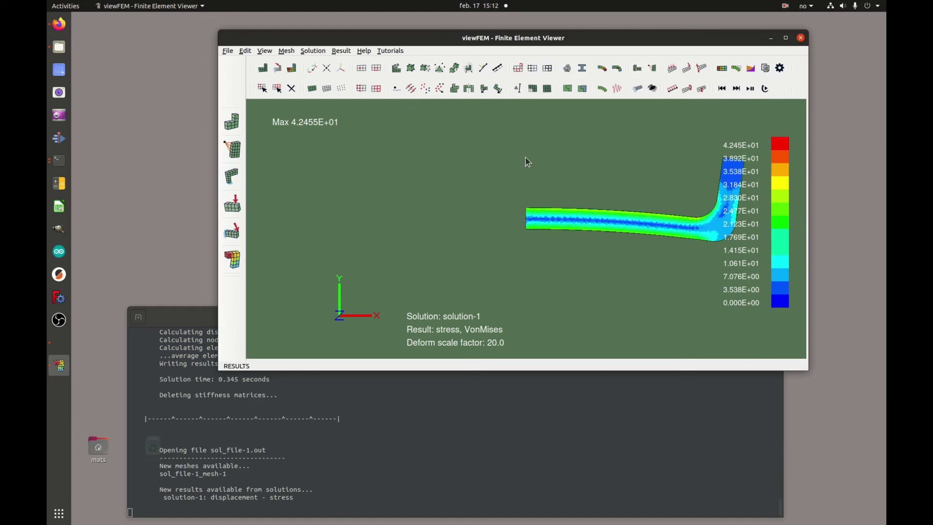
pyautogui.scroll(5, 644, 161)
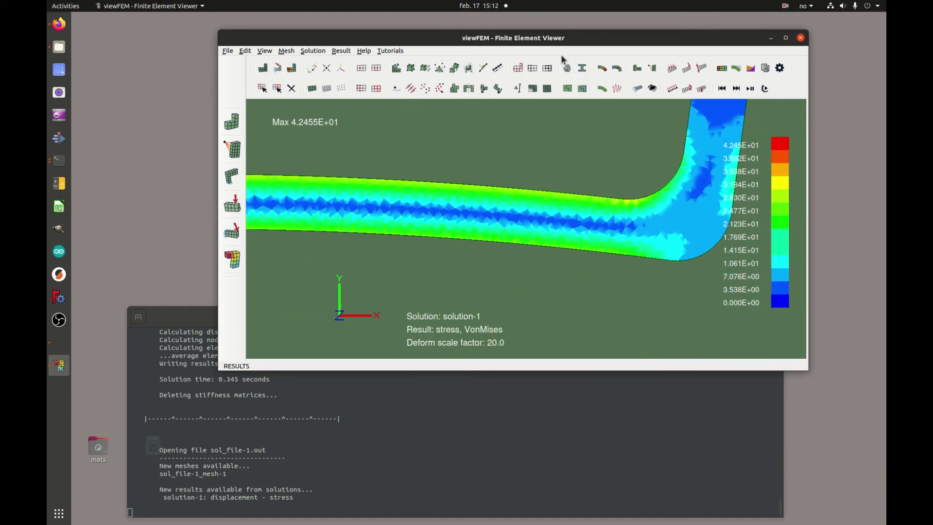
# Switch to averaged von Mises stress contours, now peaking at 3.1887E+01
pyautogui.click(723, 69)
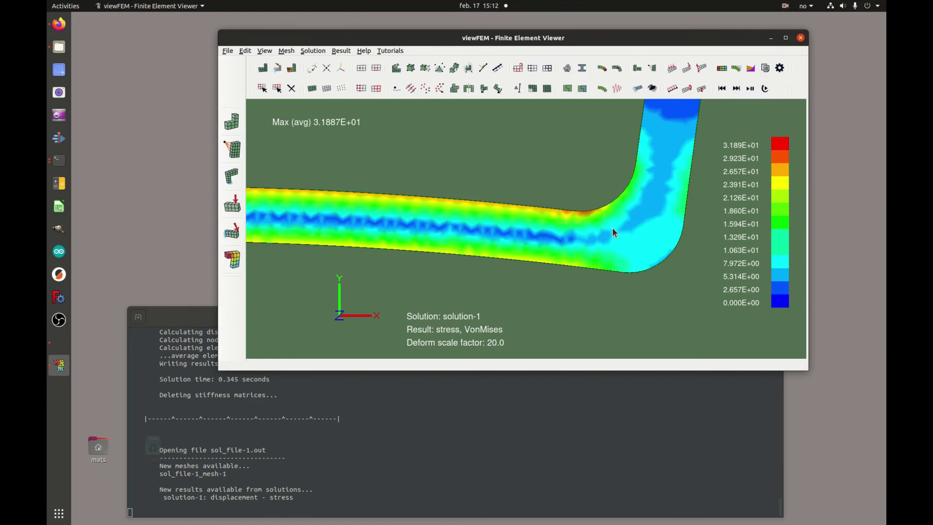
pyautogui.scroll(3, 613, 234)
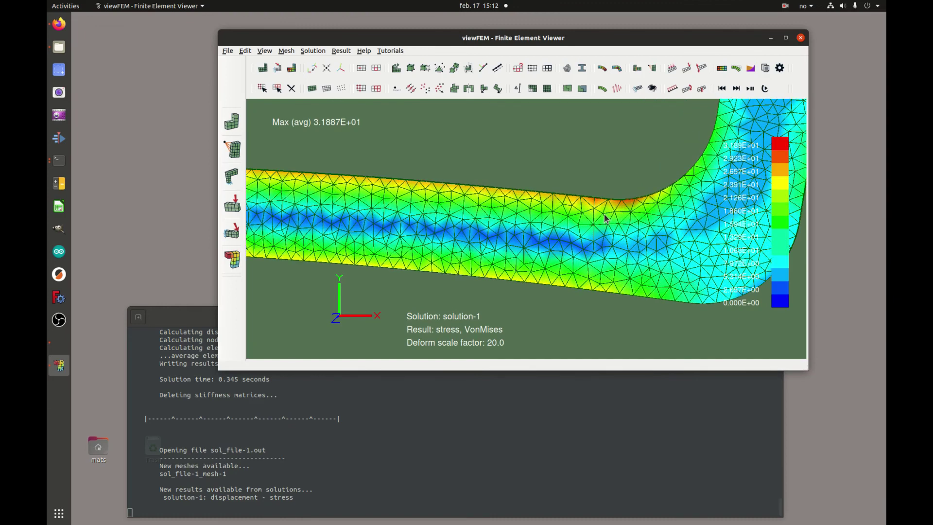
pyautogui.scroll(2, 627, 245)
pyautogui.moveTo(633, 191); pyautogui.dragTo(590, 198, button='middle')
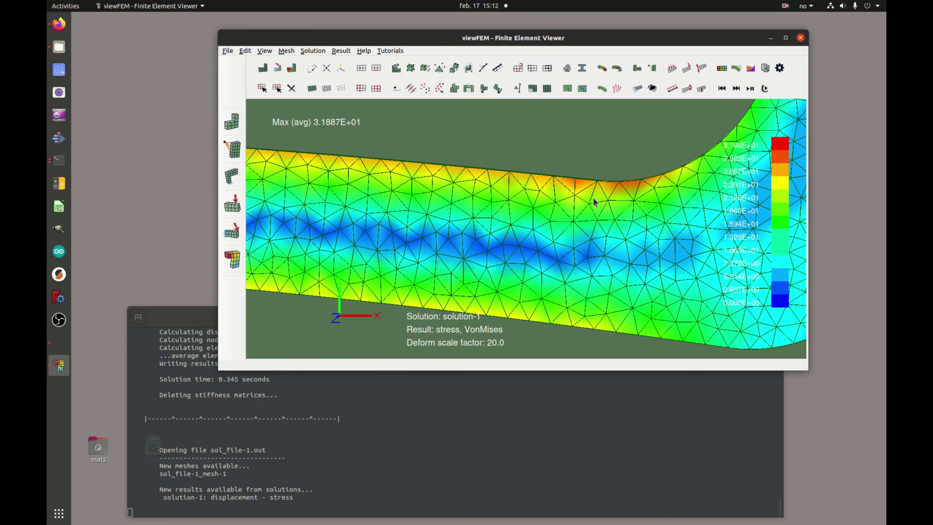
# Select the nodes at the inner corner of the bend
pyautogui.click(263, 89)
pyautogui.moveTo(589, 185); pyautogui.dragTo(605, 206)
pyautogui.scroll(-3, 546, 123)
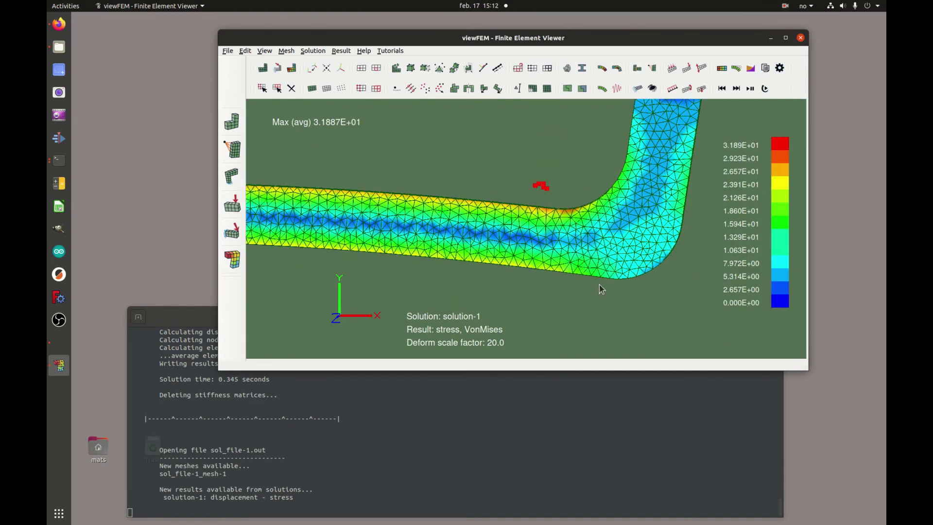
pyautogui.moveTo(588, 152); pyautogui.dragTo(607, 225, button='middle')
# Set the deform scale factor to 0.1 and select a single node at the inner bend corner
pyautogui.hotkey('ctrl', 'd')
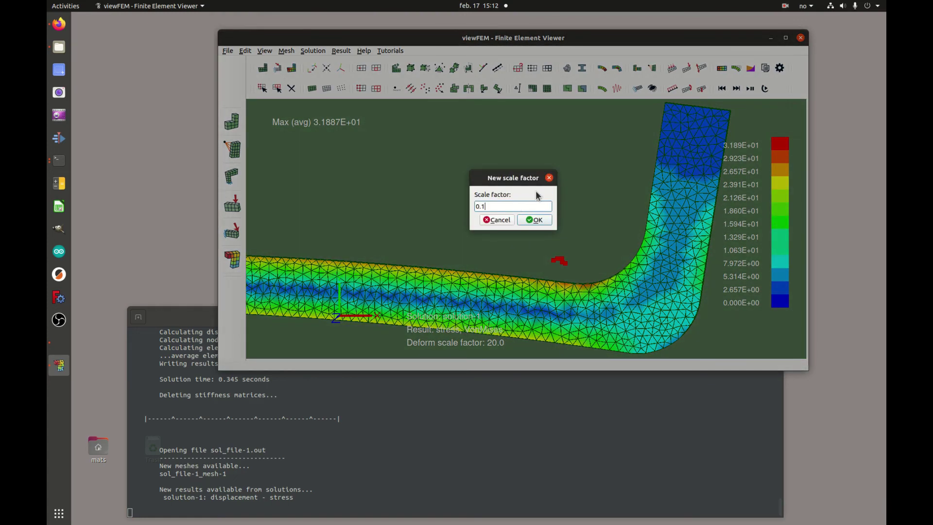
pyautogui.click(535, 220)
pyautogui.scroll(3, 574, 207)
pyautogui.scroll(5, 574, 207)
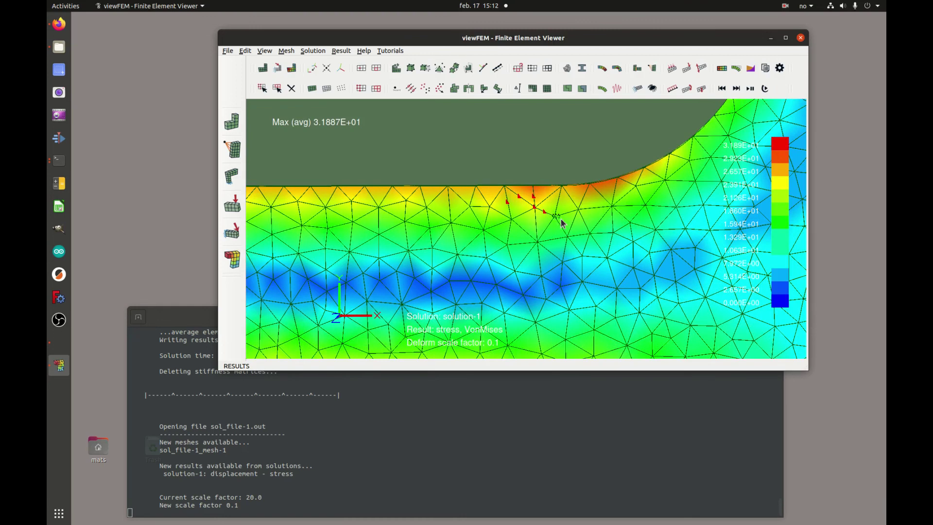
pyautogui.click(554, 216)
pyautogui.click(722, 68)
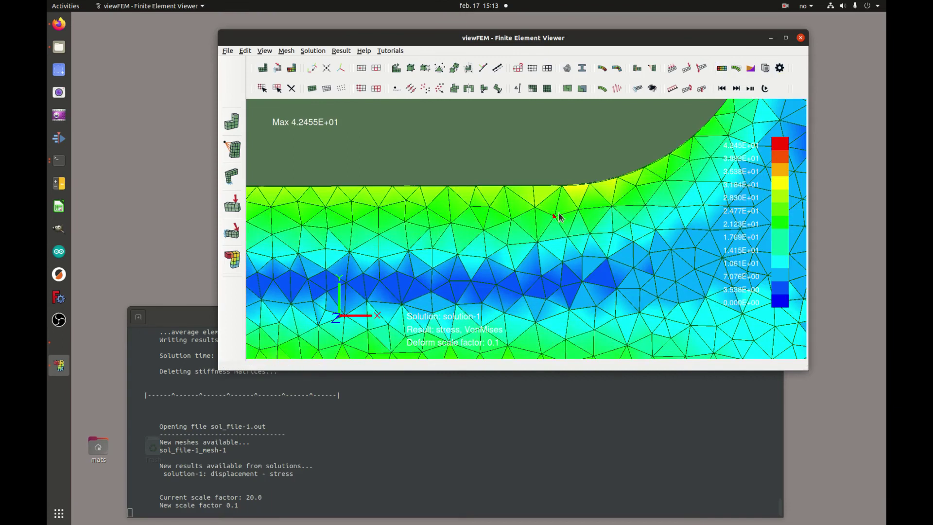
pyautogui.click(723, 69)
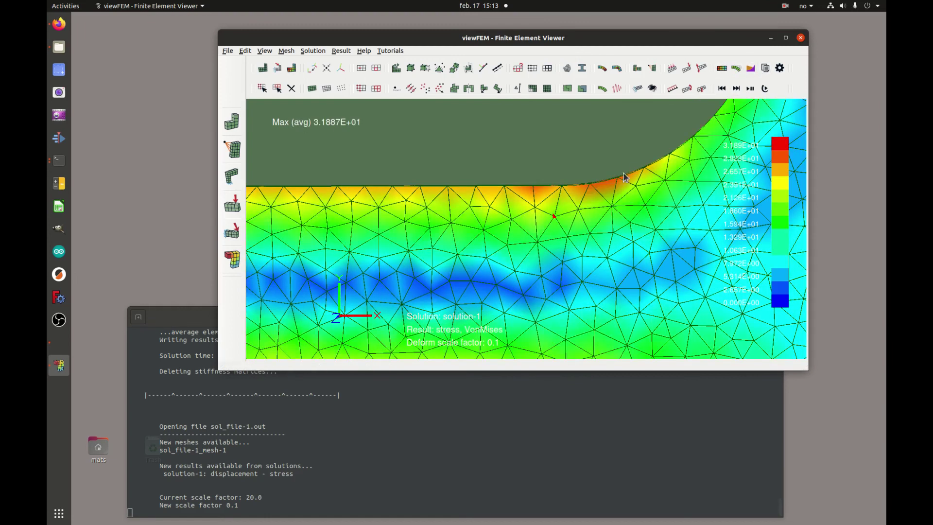
pyautogui.scroll(-5, 608, 239)
pyautogui.scroll(-1, 608, 239)
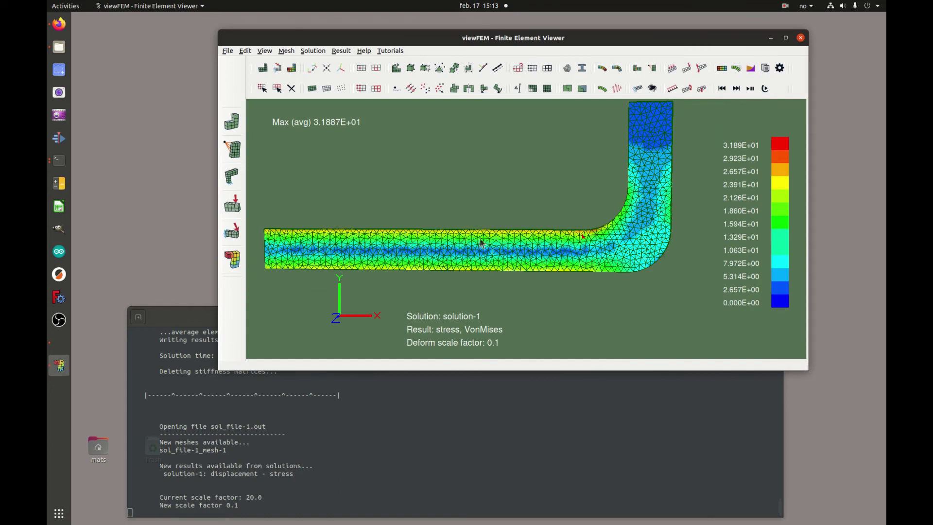
pyautogui.scroll(6, 597, 213)
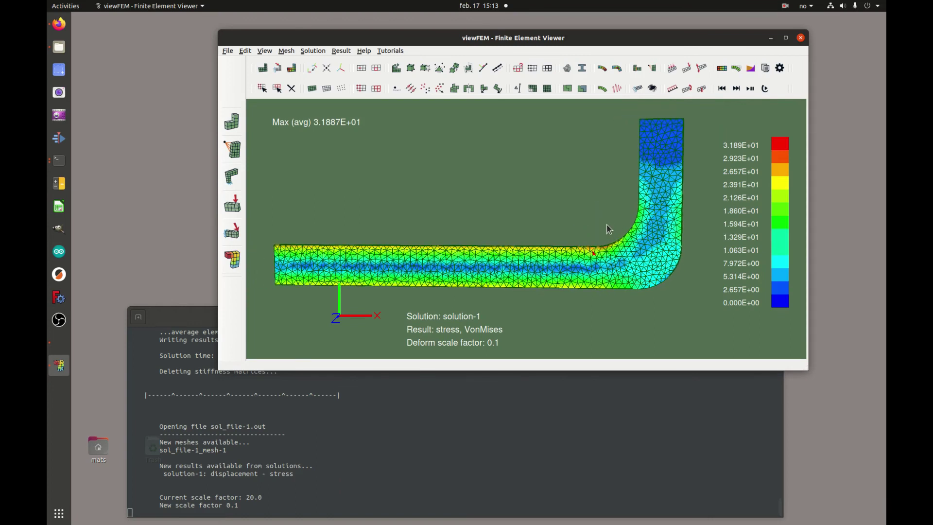
pyautogui.moveTo(654, 176); pyautogui.dragTo(568, 186, button='middle')
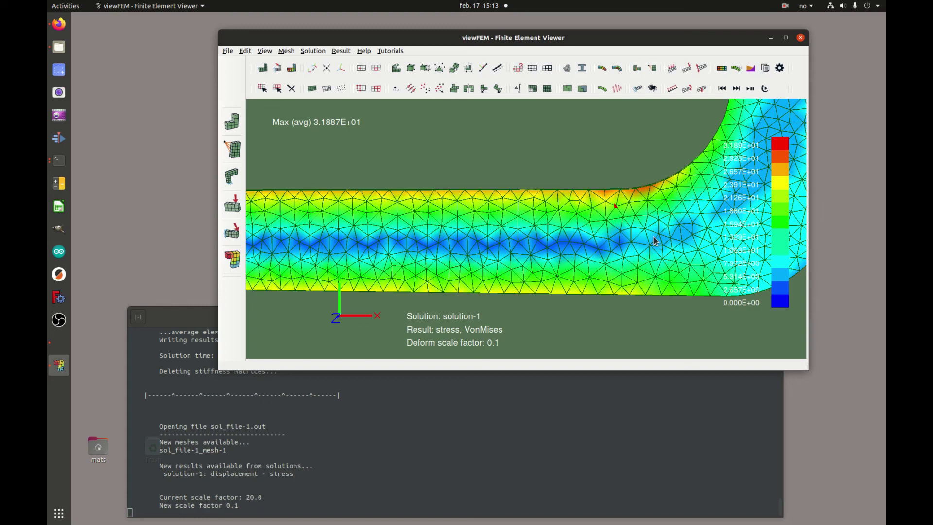
pyautogui.moveTo(659, 243); pyautogui.dragTo(496, 238, button='middle')
pyautogui.scroll(5, 460, 191)
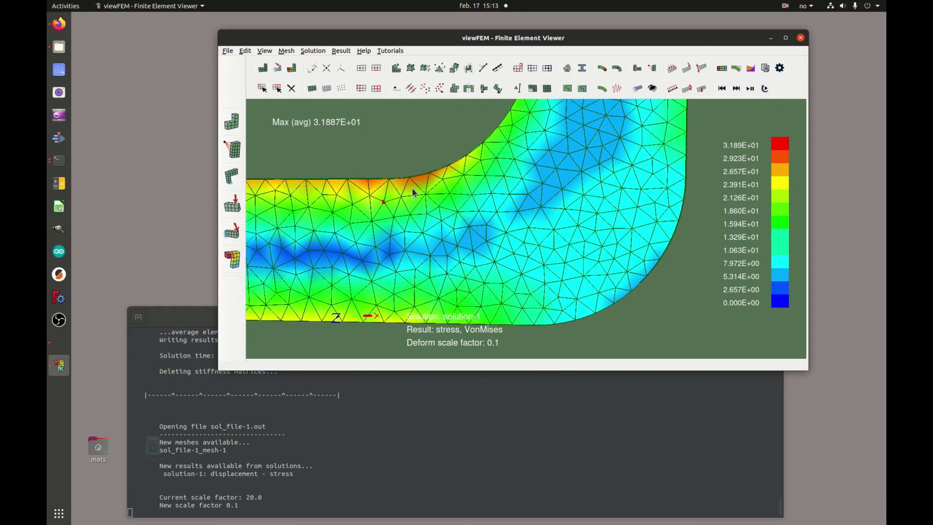
pyautogui.moveTo(423, 217); pyautogui.dragTo(430, 201, button='middle')
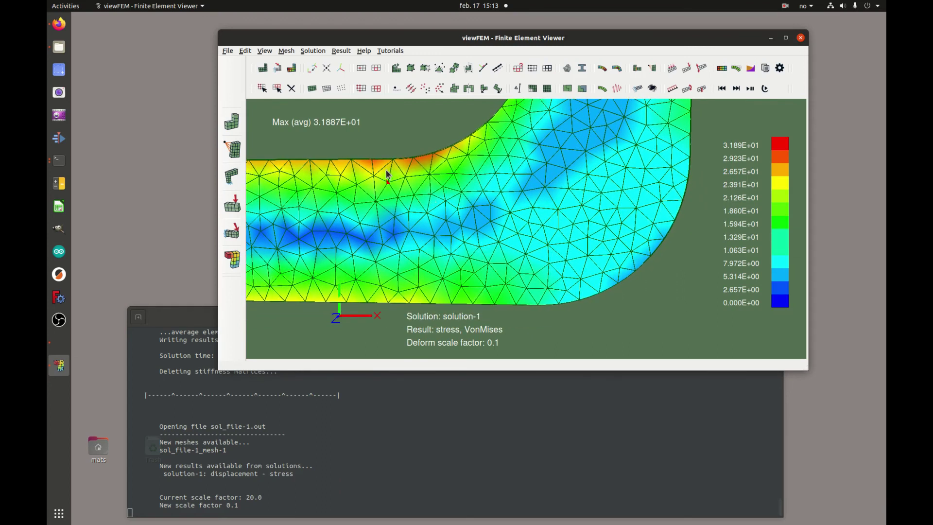
pyautogui.scroll(-3, 408, 179)
pyautogui.scroll(-3, 524, 284)
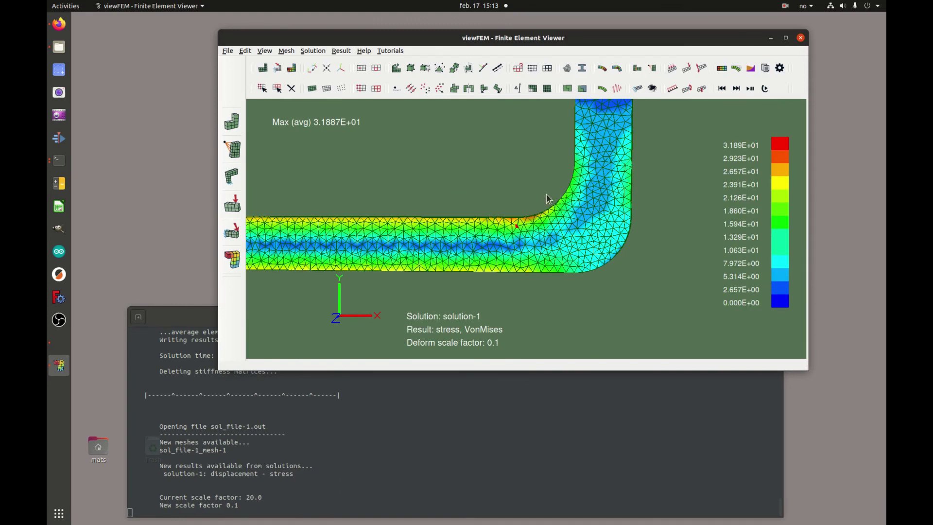
# Open sol_file-1.res from Downloads/solFEM_v3/work_directory in Text Editor
pyautogui.click(58, 47)
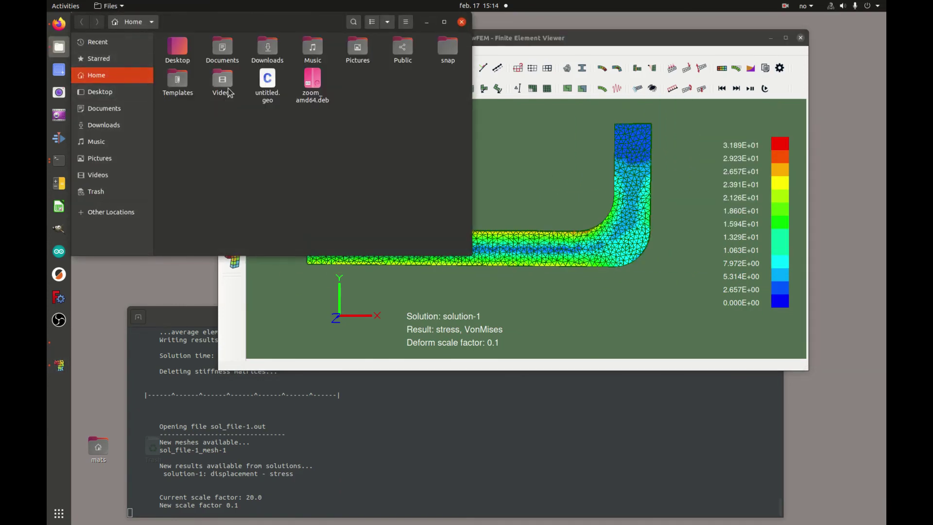
pyautogui.doubleClick(268, 48)
pyautogui.click(188, 51)
pyautogui.doubleClick(188, 51)
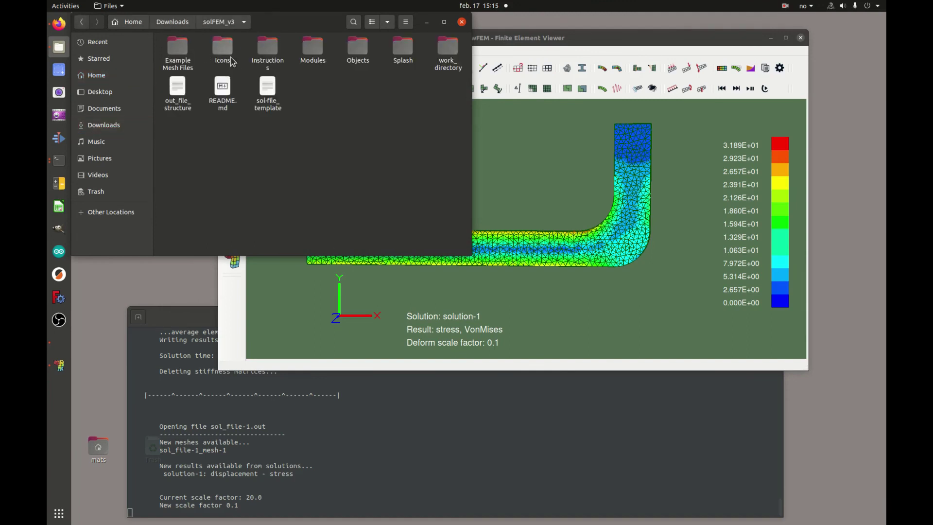
pyautogui.doubleClick(447, 45)
pyautogui.click(313, 51)
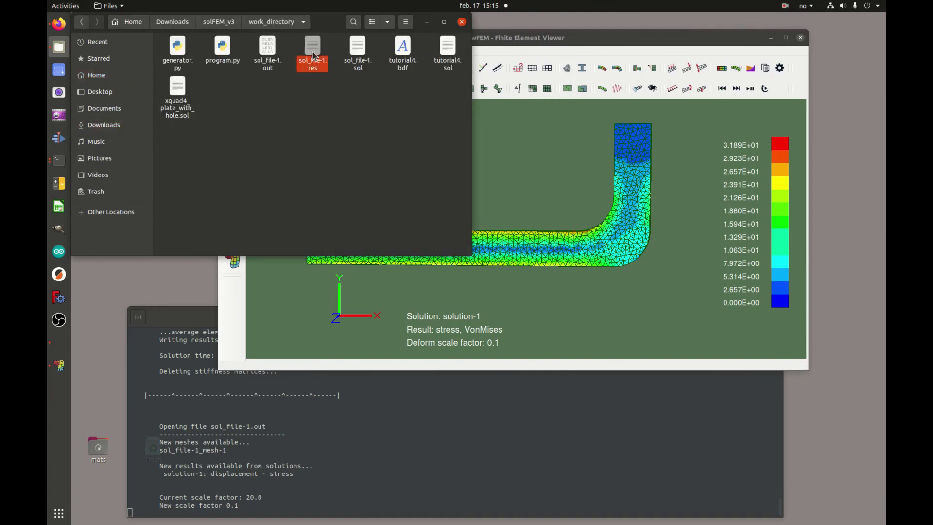
pyautogui.doubleClick(314, 51)
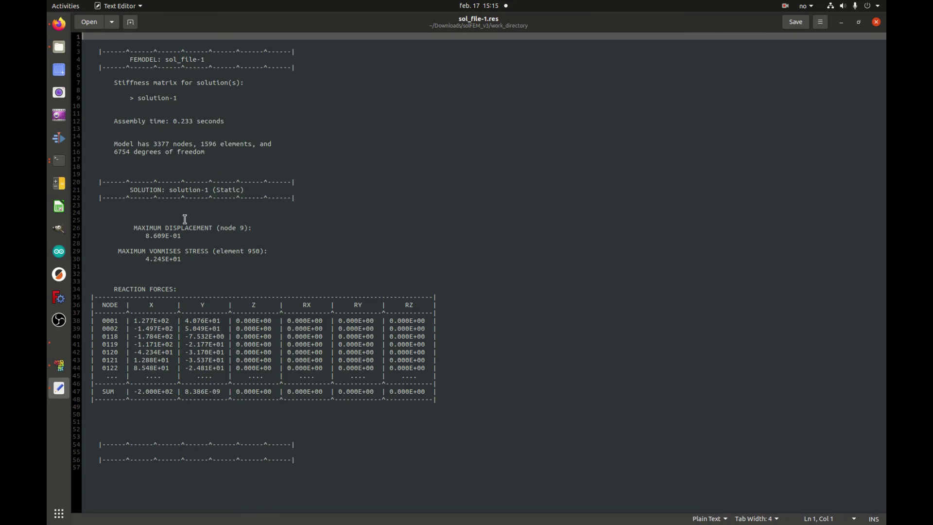
# Highlight max displacement 8.609E-01, max von Mises 4.245E+01 and the X reaction sum, then close the editor
pyautogui.moveTo(183, 237); pyautogui.dragTo(146, 237)
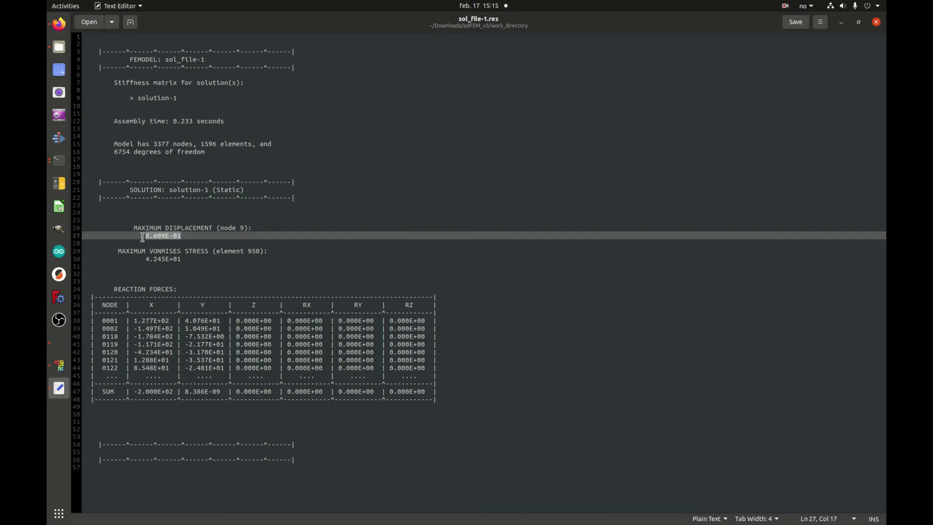
pyautogui.moveTo(191, 259); pyautogui.dragTo(145, 258)
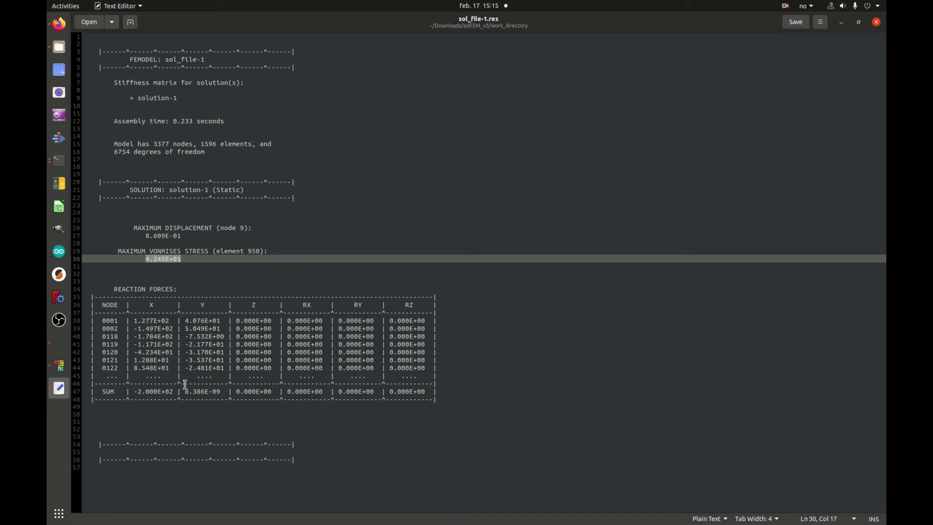
pyautogui.moveTo(133, 392); pyautogui.dragTo(173, 392)
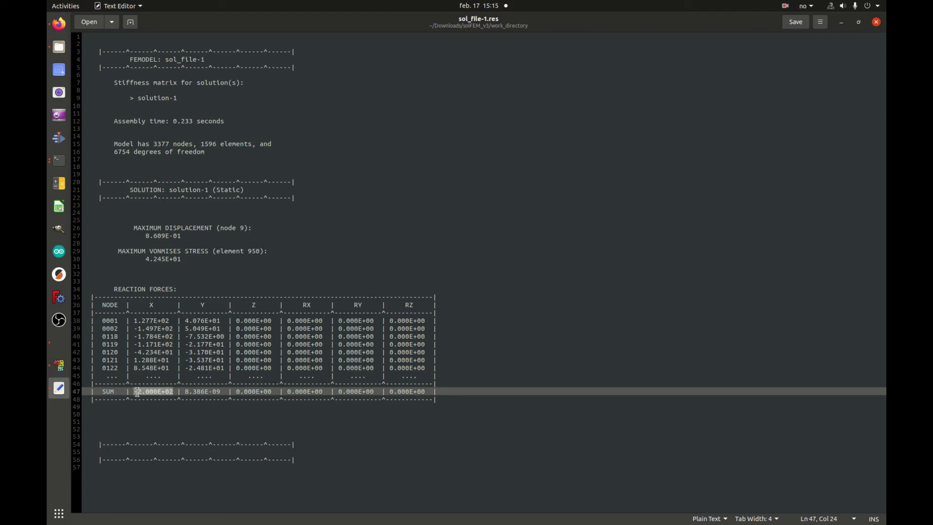
pyautogui.click(170, 392)
pyautogui.moveTo(174, 392); pyautogui.dragTo(138, 391)
pyautogui.click(859, 22)
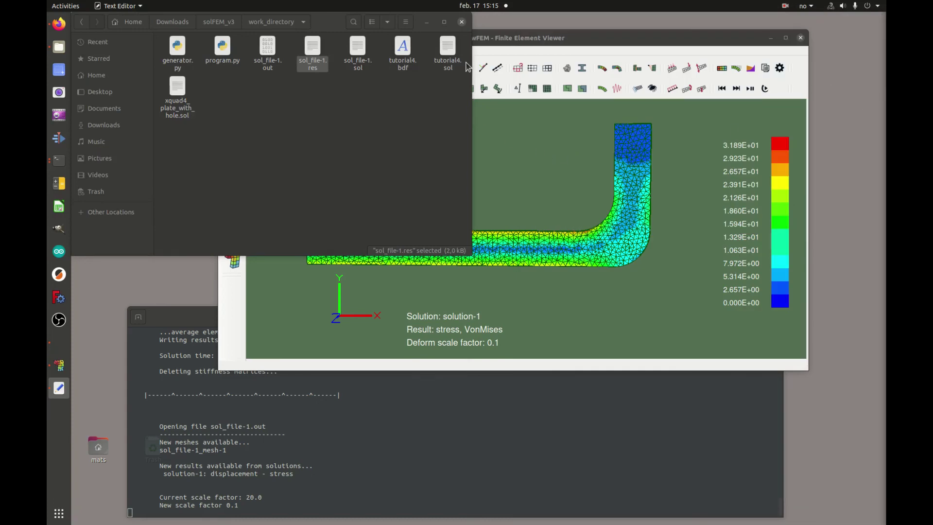
# Close the Files window to bring viewFEM's averaged von Mises plot forward
pyautogui.click(462, 22)
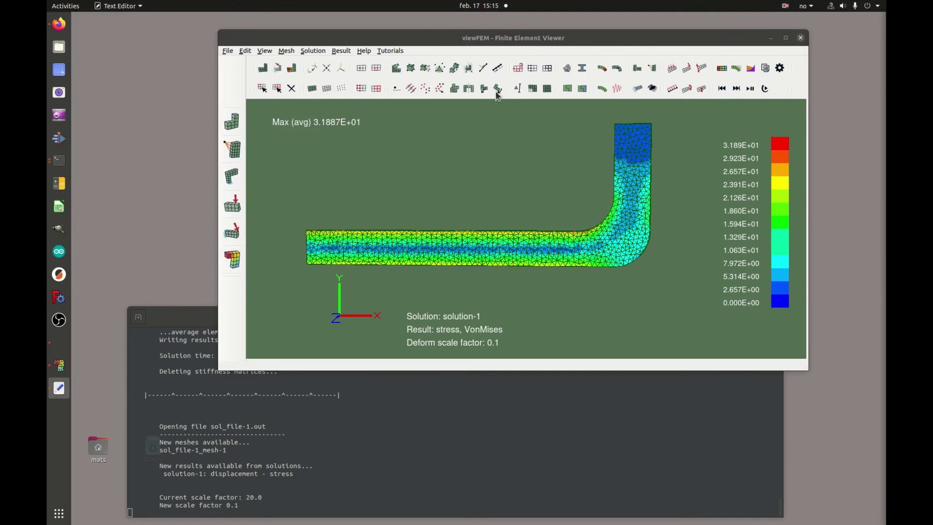